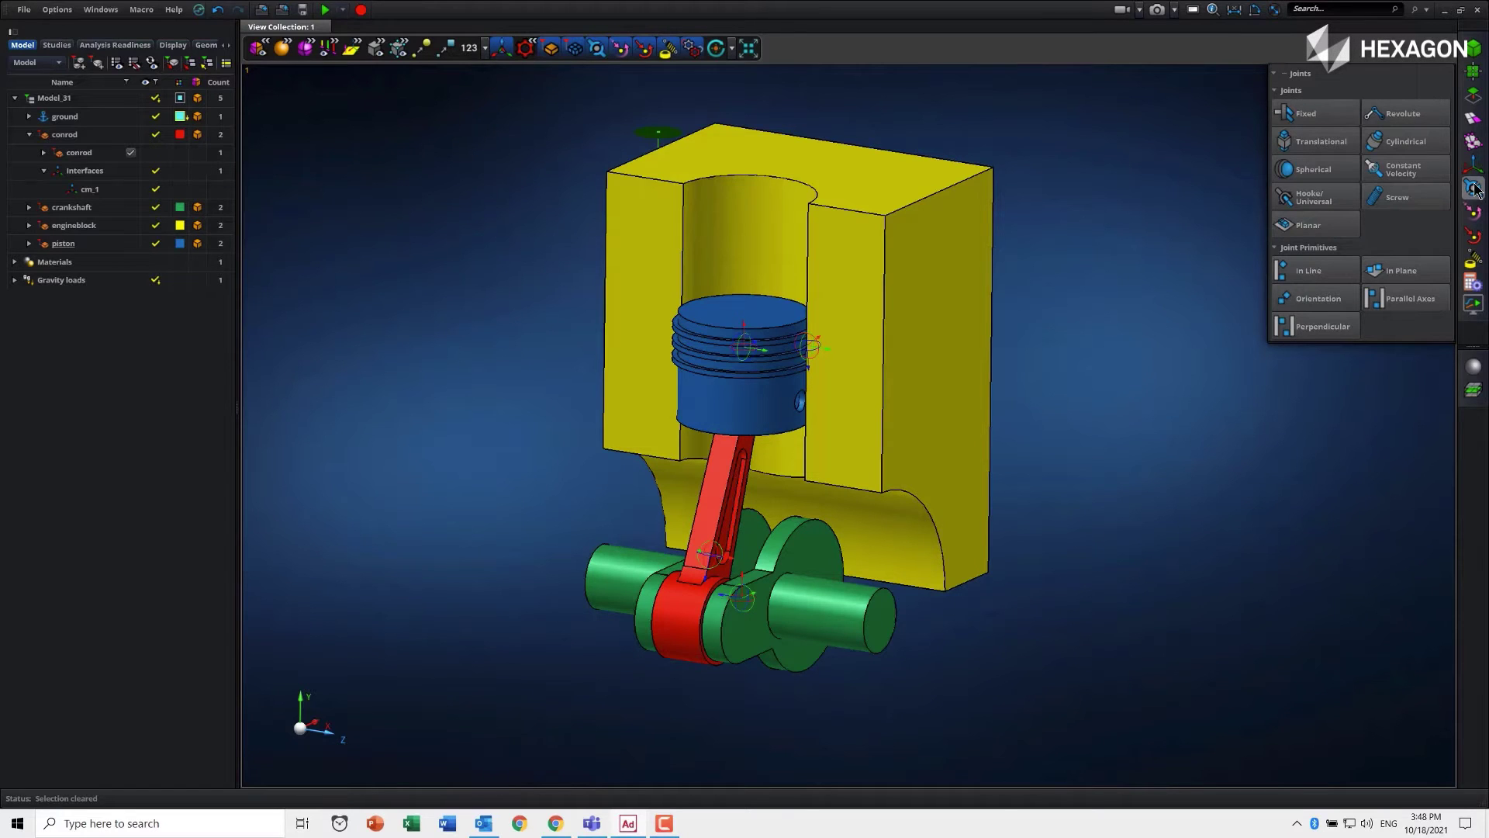
Step: Bring up the Joints and Joint Primitives info panel from the Fixed joint tool
mouse_move(1290, 113)
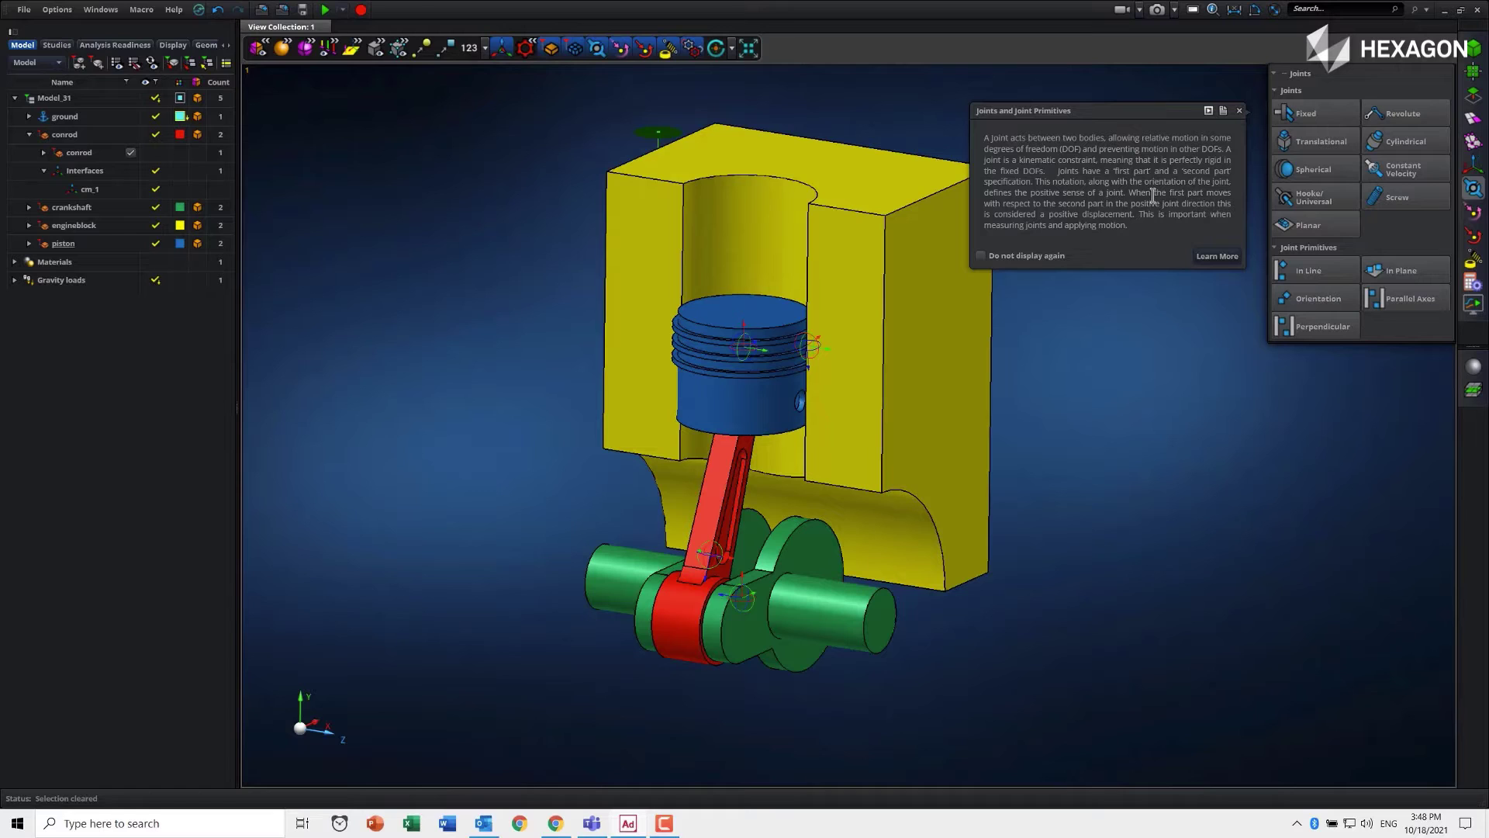
Step: Play the joints tutorial video and pause it at 00:00:03 of 01:44
click(1208, 111)
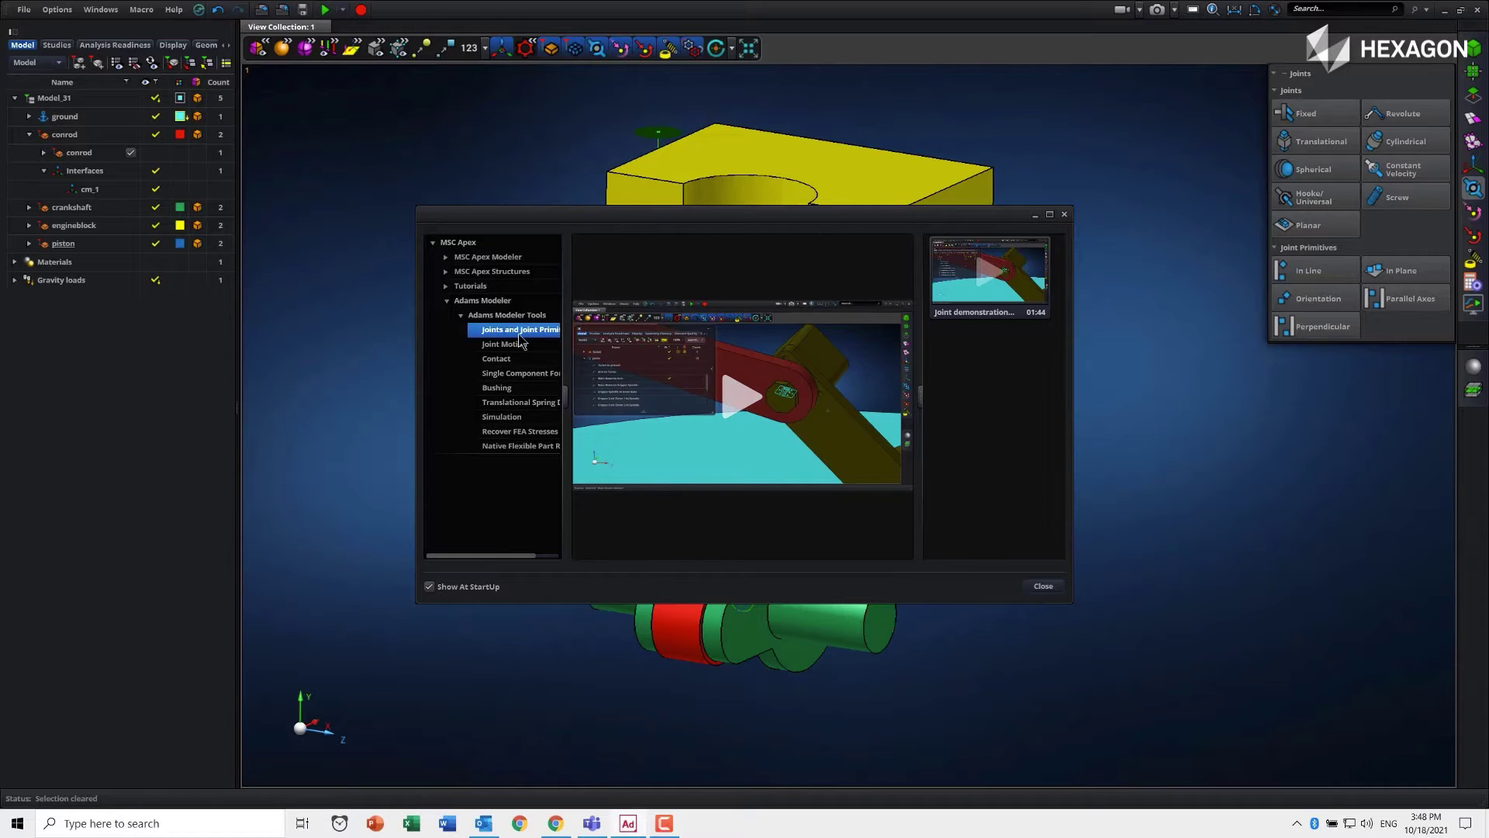
click(741, 397)
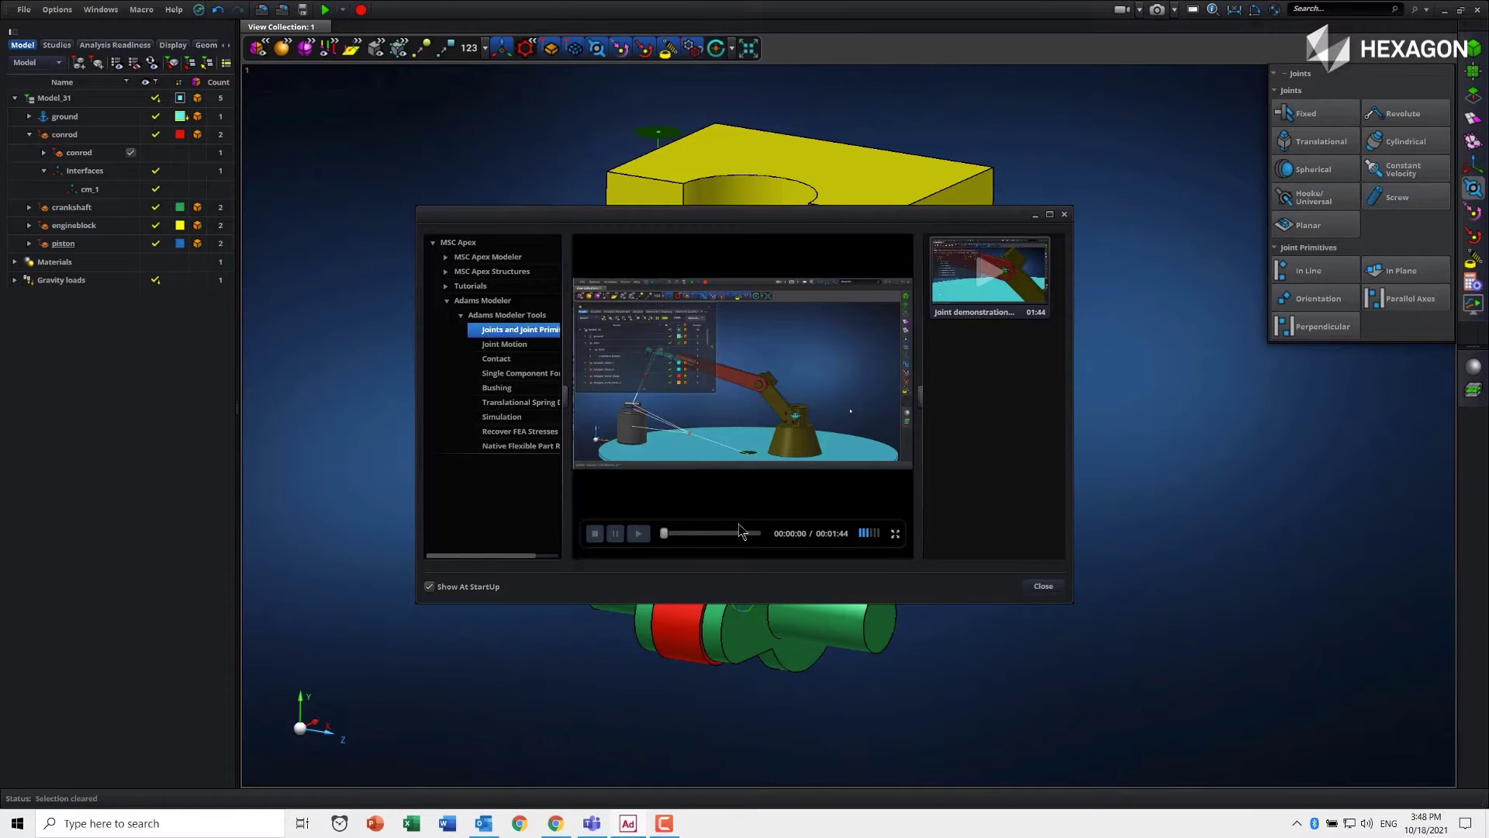
click(615, 534)
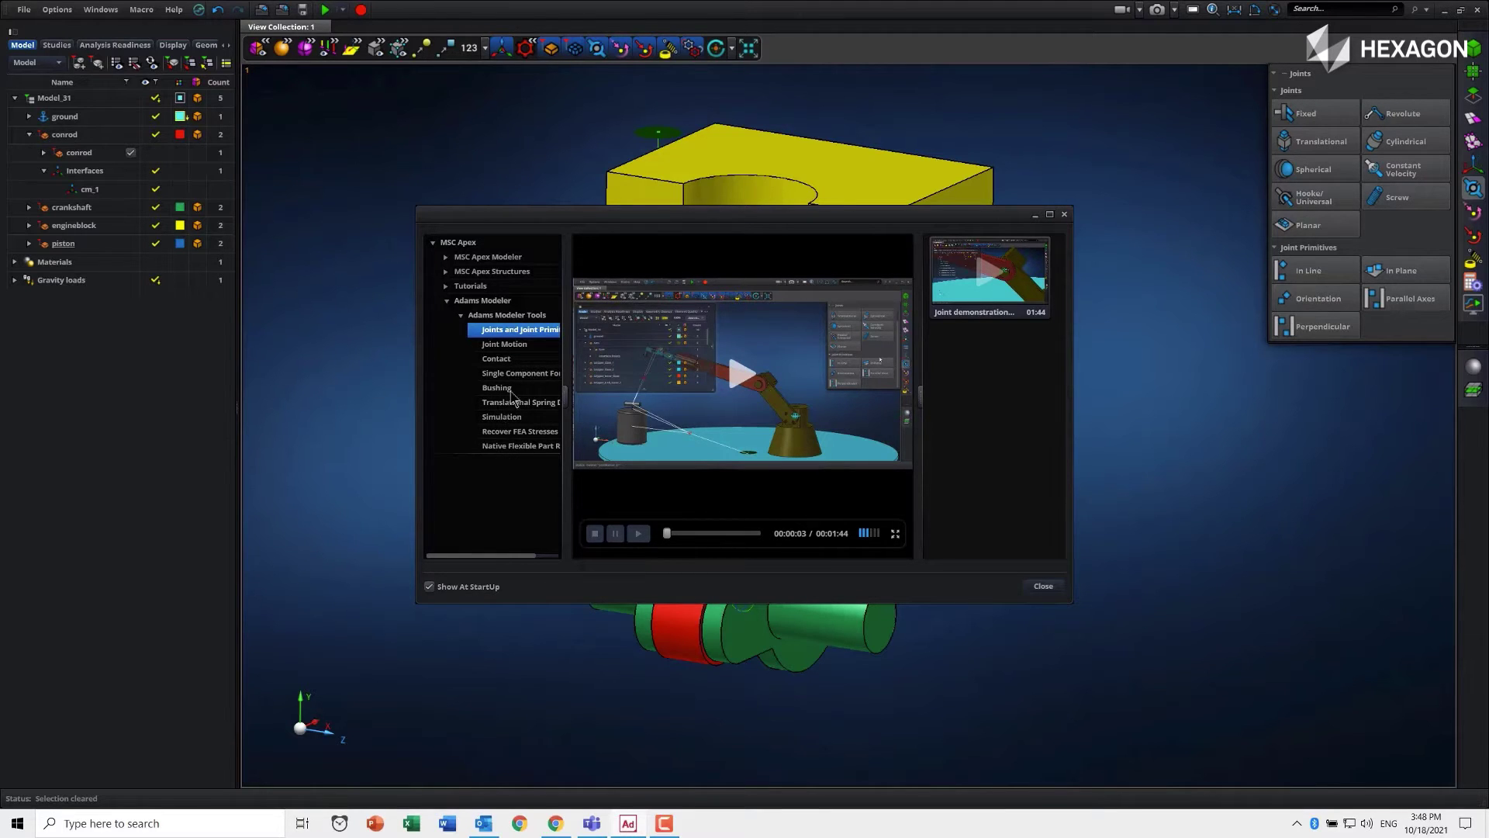
Step: Close the tutorial and start a Fixed joint, viewing the engine from below
click(1047, 584)
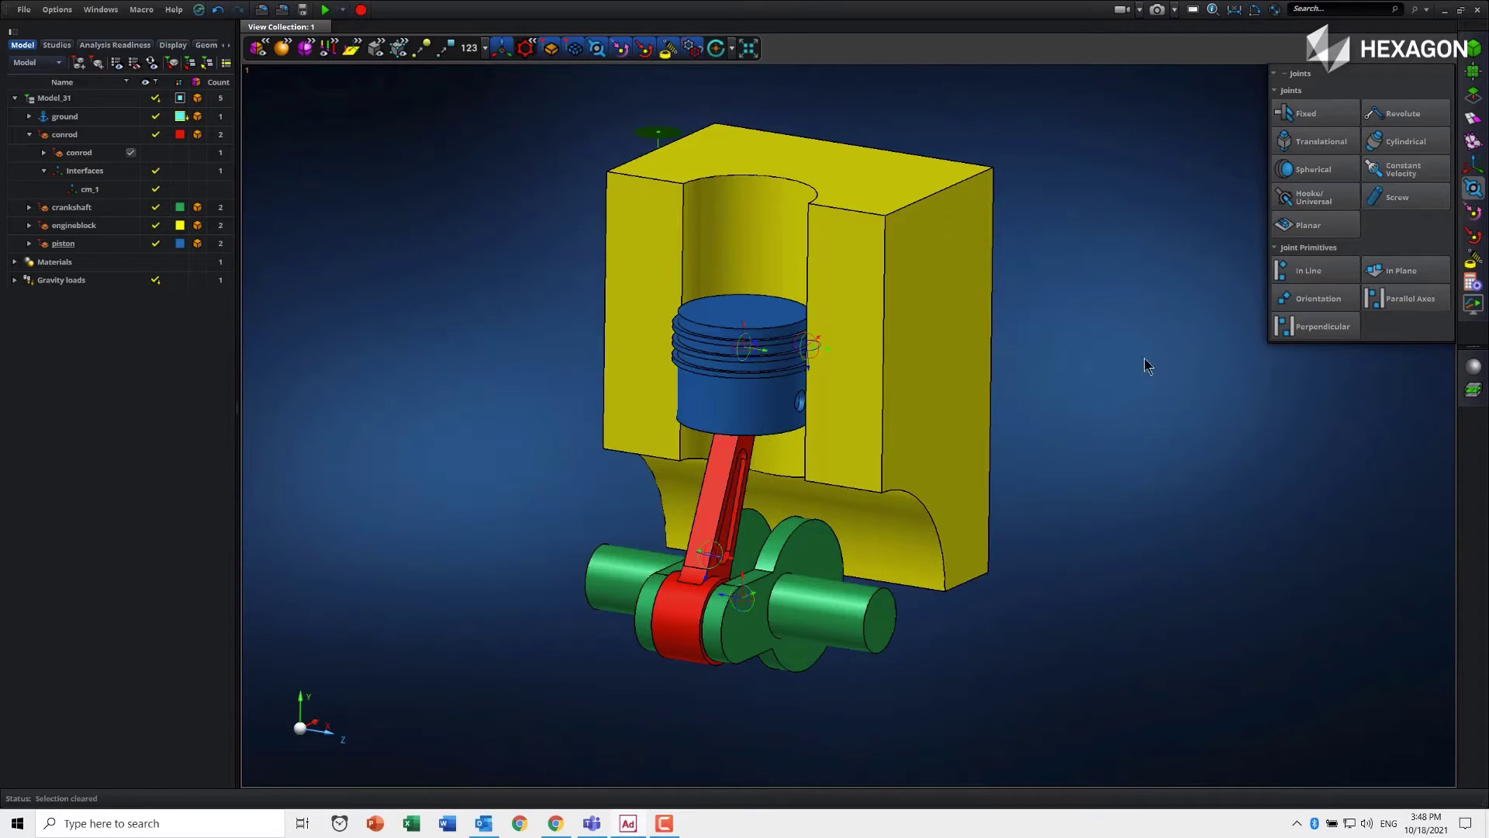
click(1321, 122)
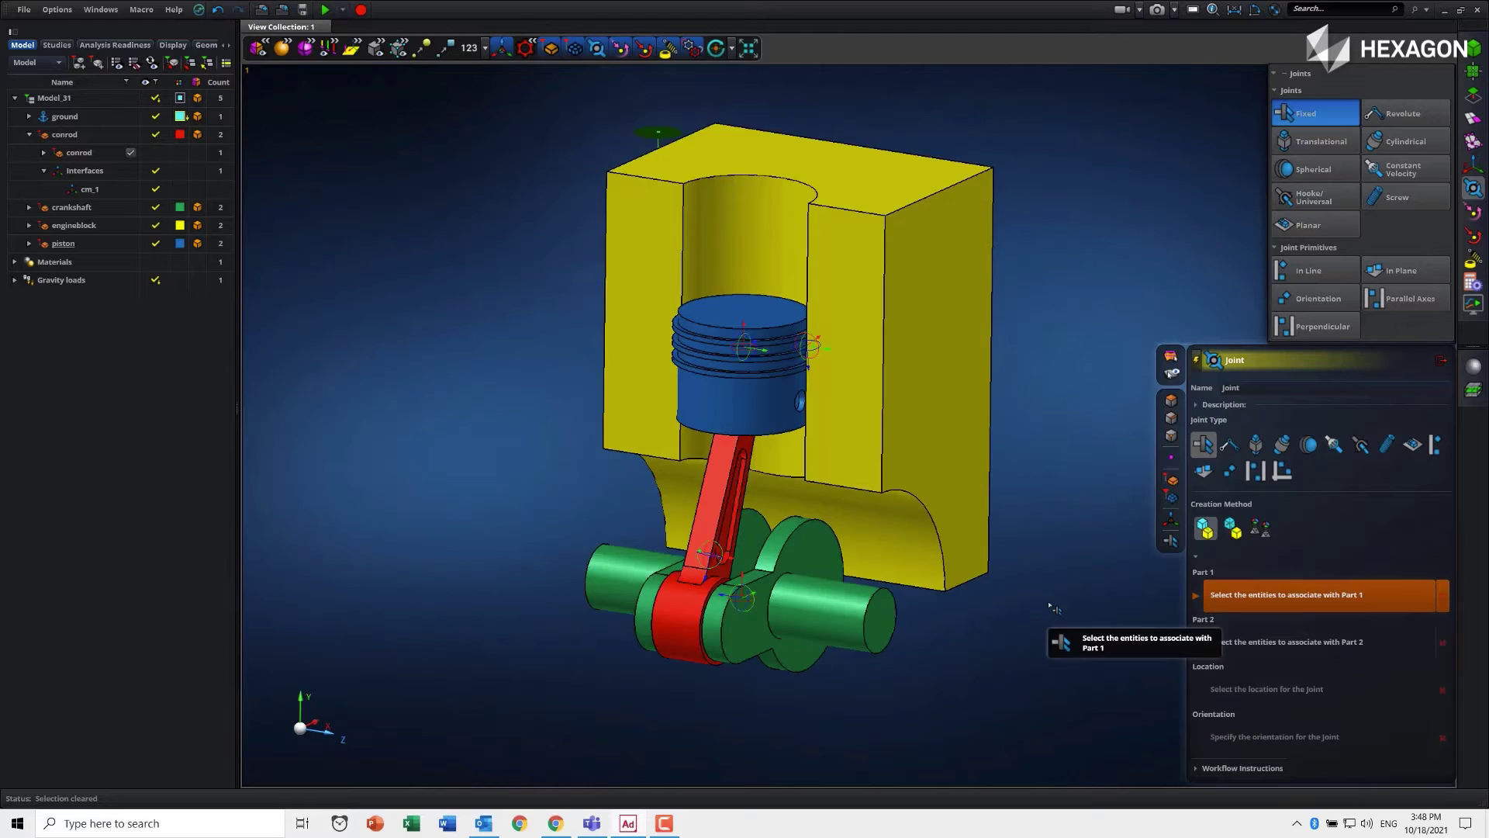
middle_drag(1055, 609, 1036, 583)
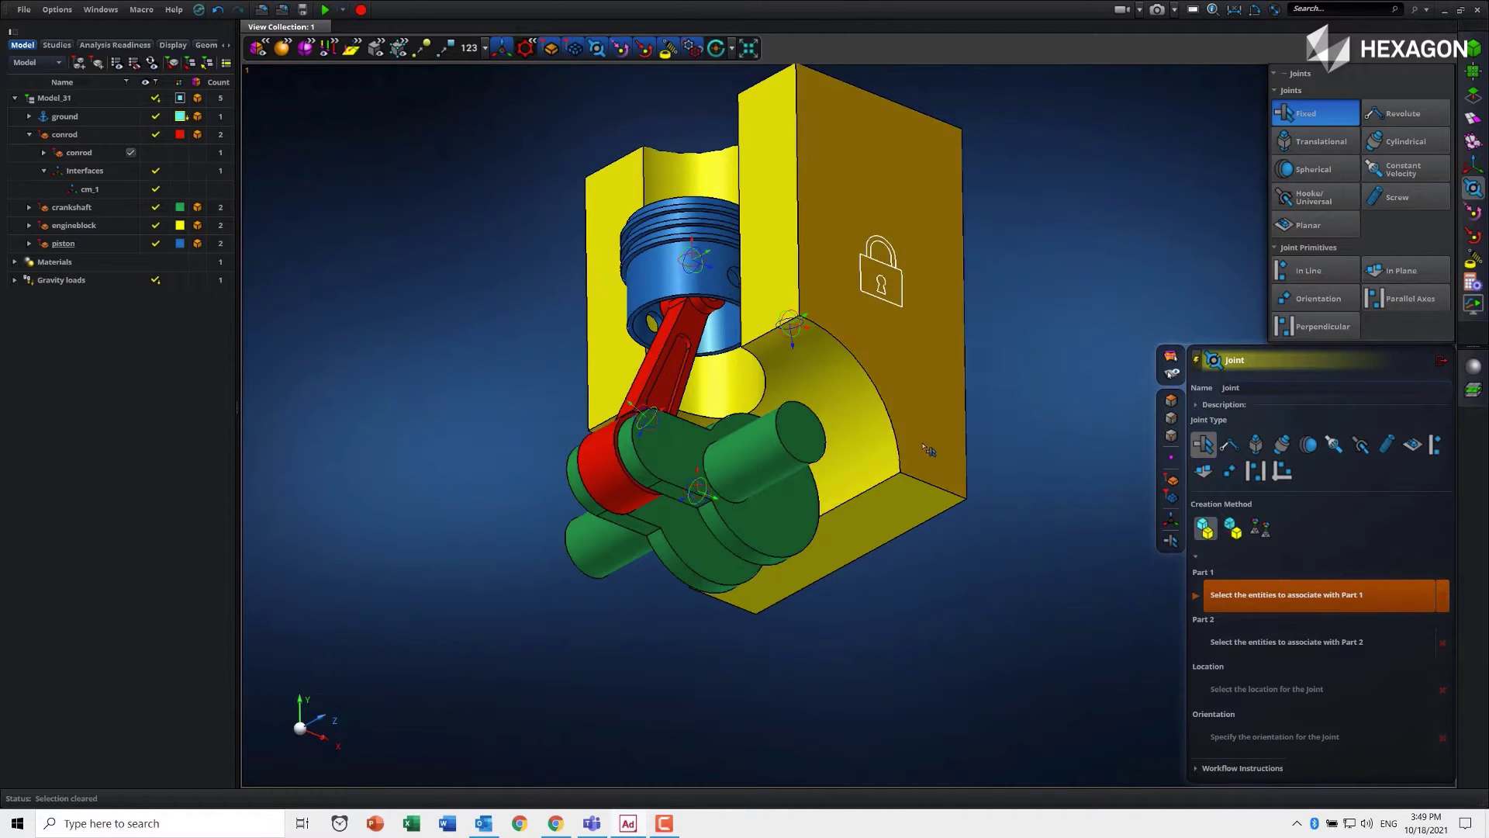
Step: With the Faces filter on, fix the block's bottom face to ground
click(1172, 401)
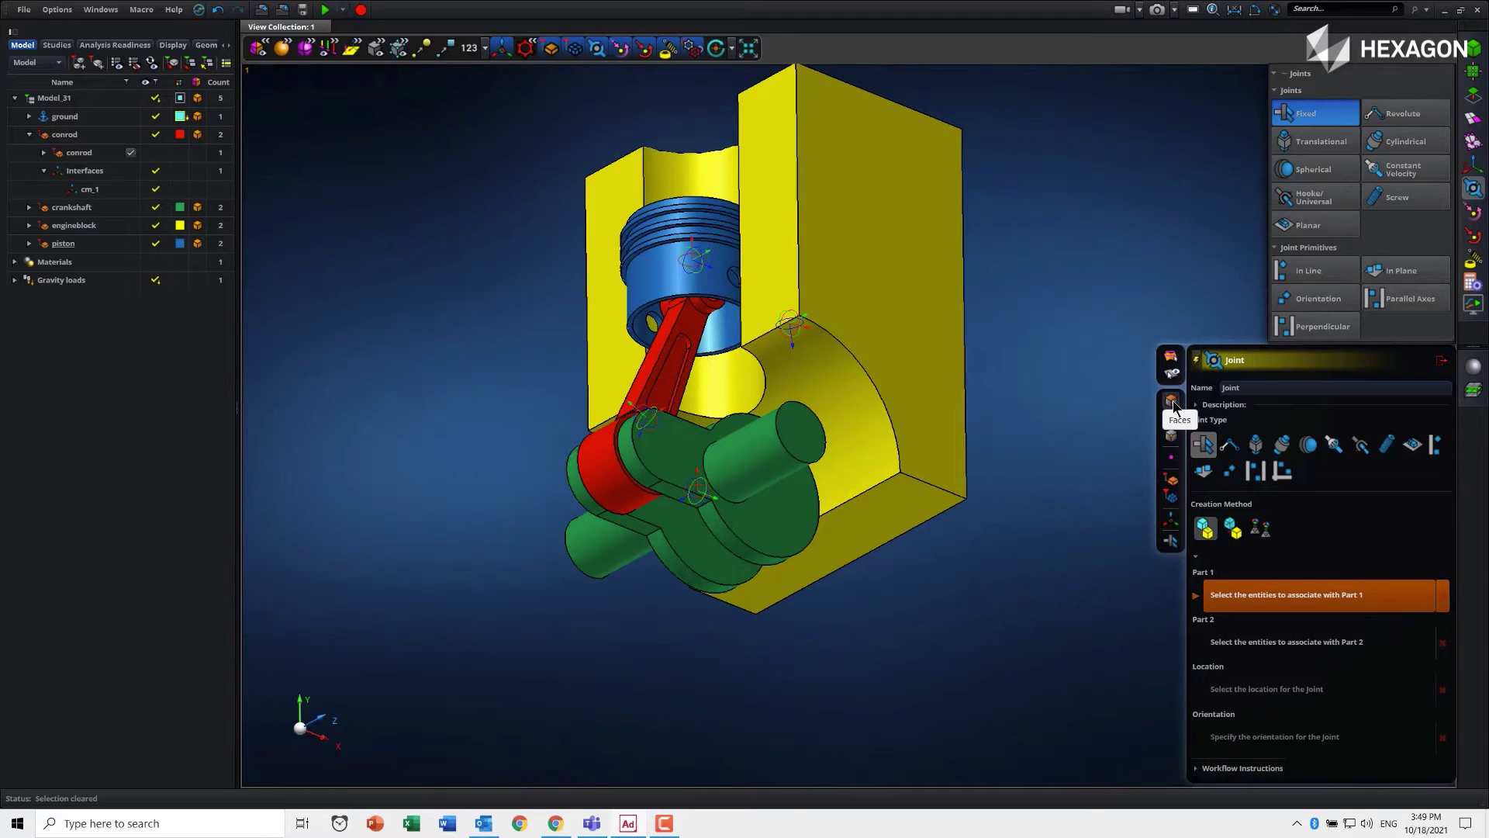
click(906, 518)
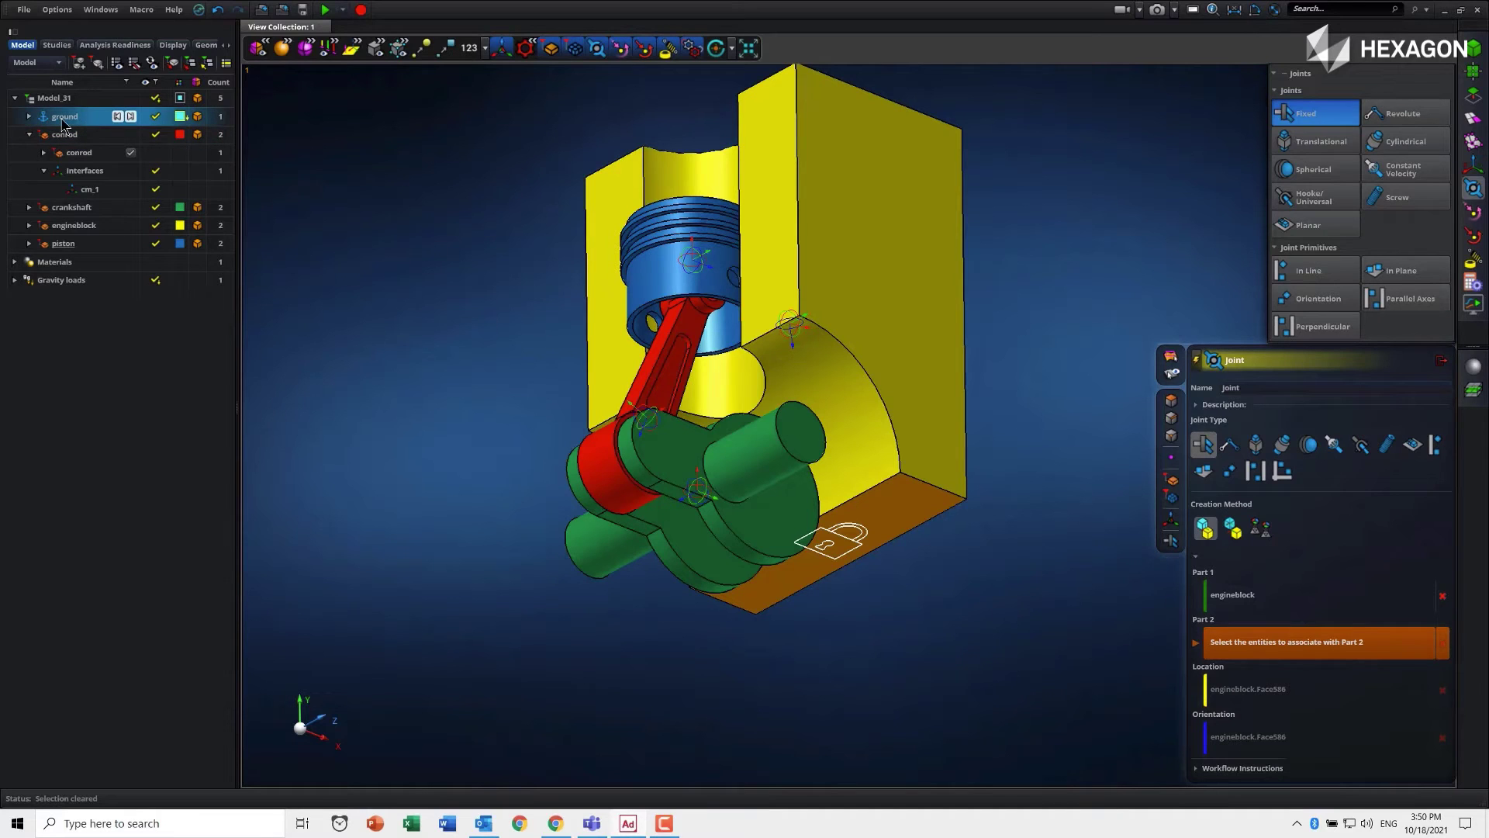
click(476, 271)
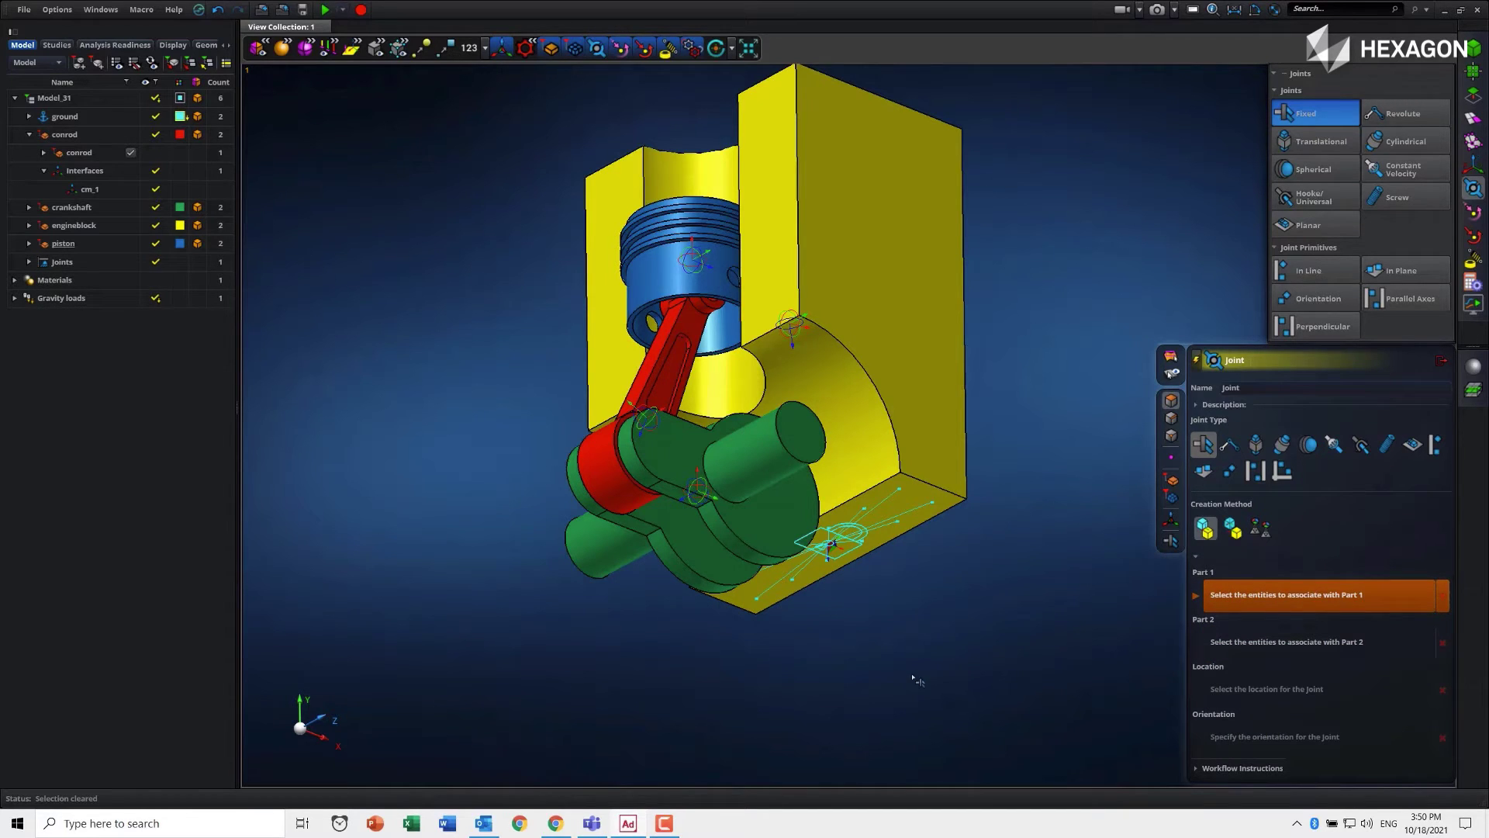
Step: Inspect the fixed joint under the block and switch the joint tool's execution mode
middle_drag(915, 679, 857, 490)
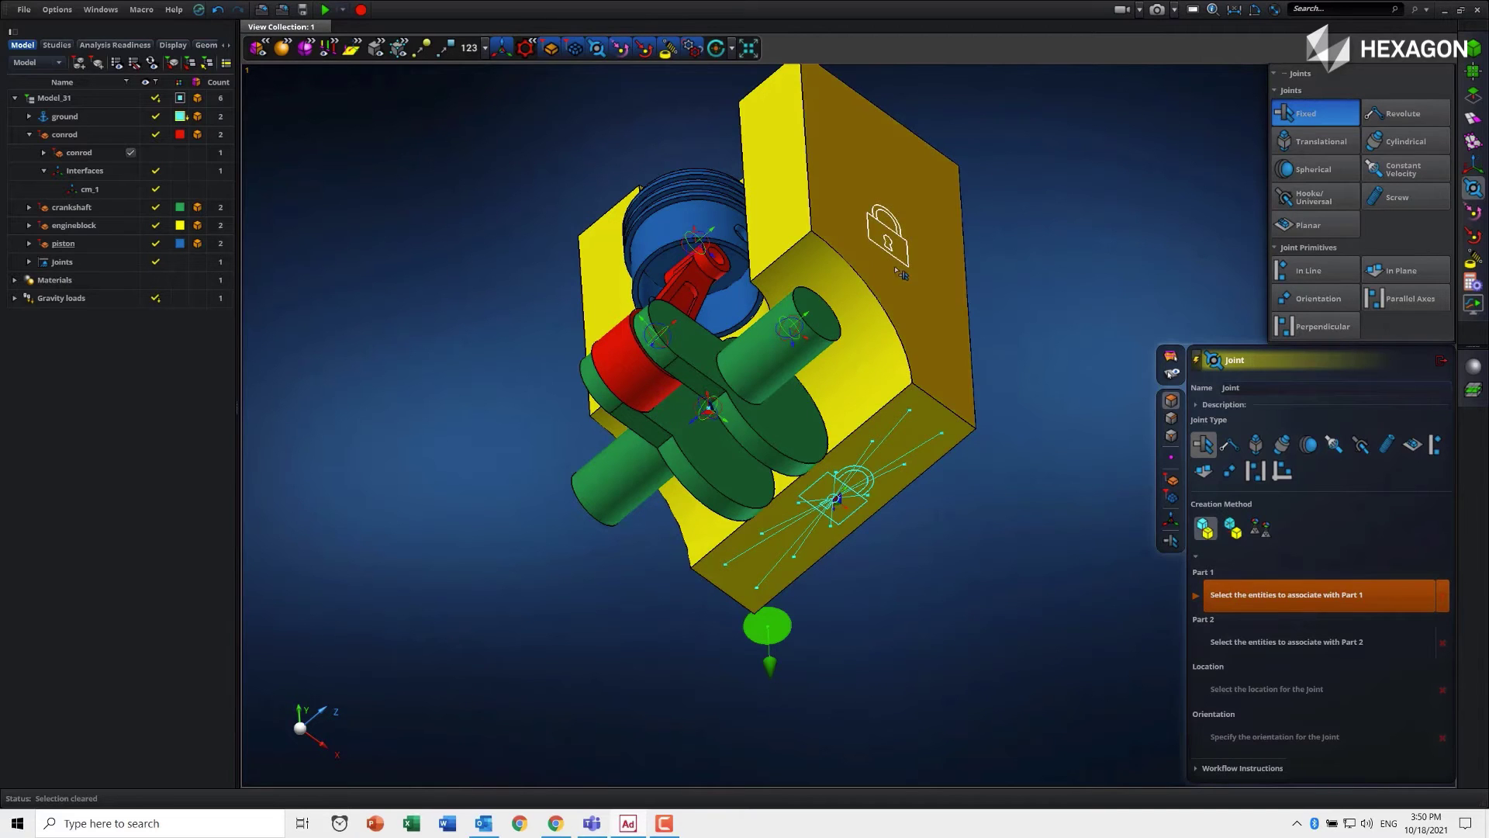
middle_drag(917, 281, 961, 378)
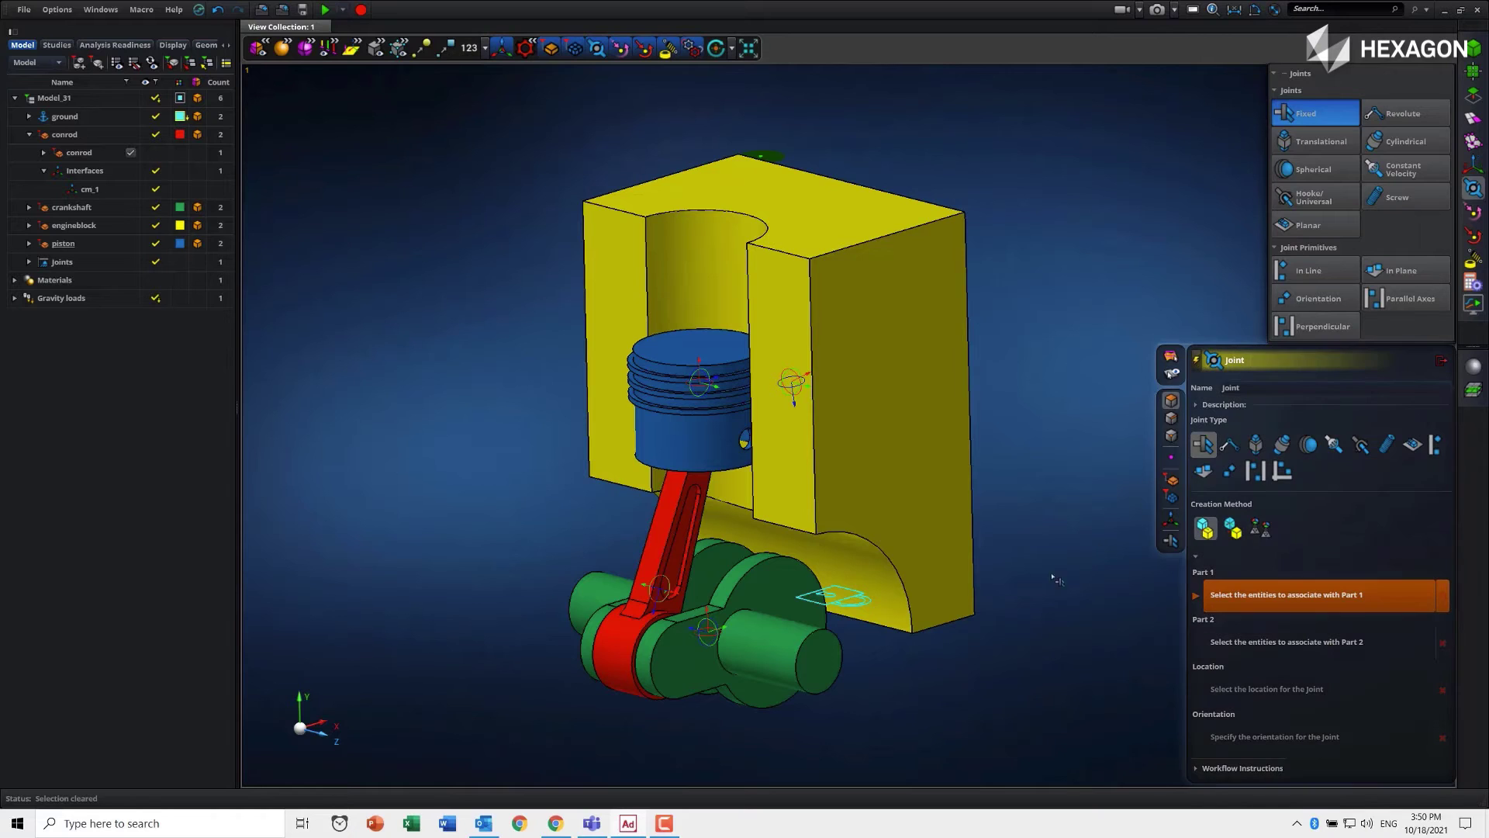
click(1198, 365)
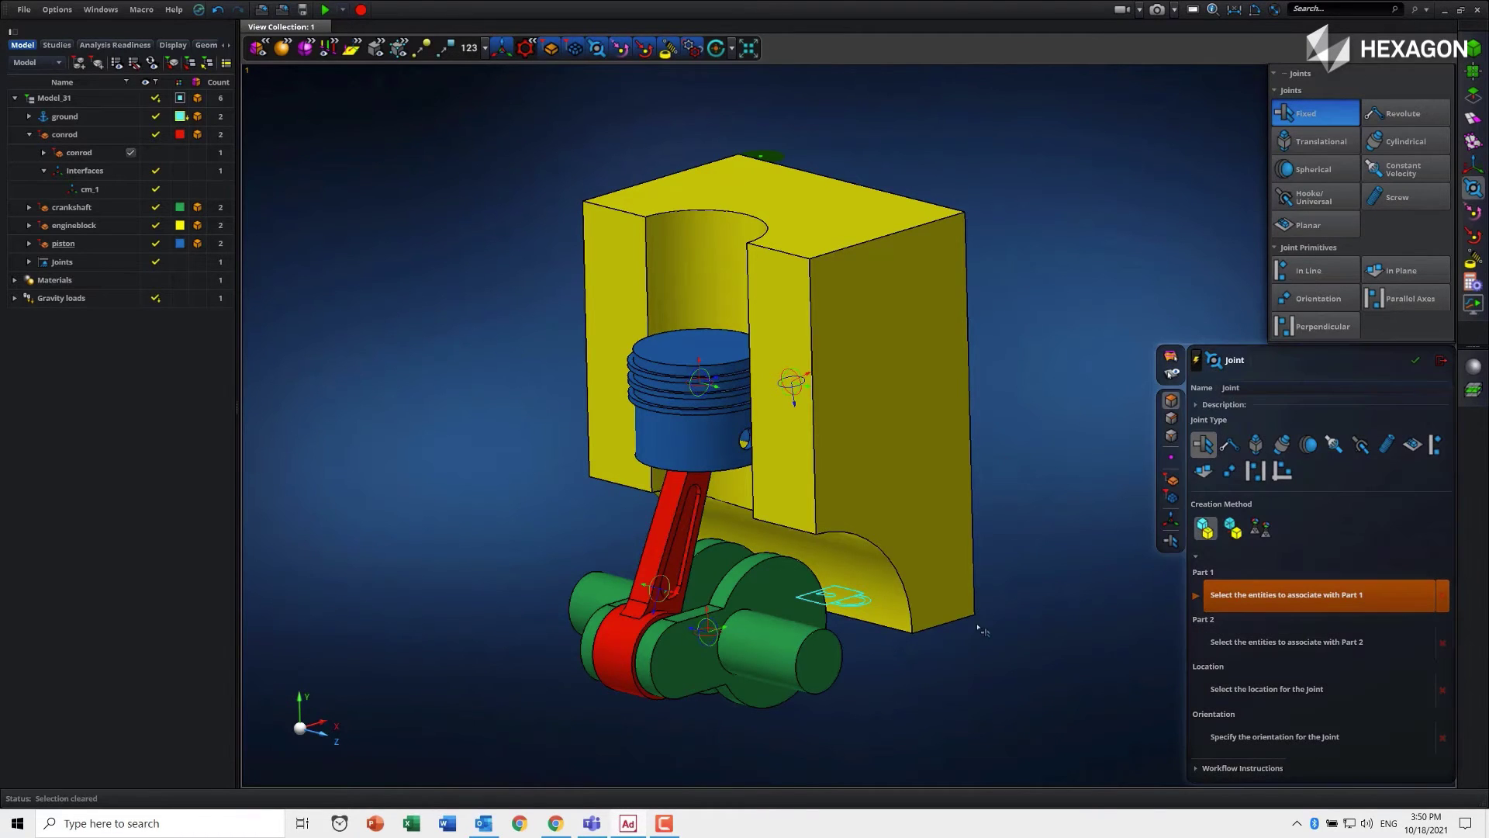
Step: Pick the crankshaft journal as Part 1 and the engine block as Part 2 for a revolute joint
middle_drag(979, 630, 874, 631)
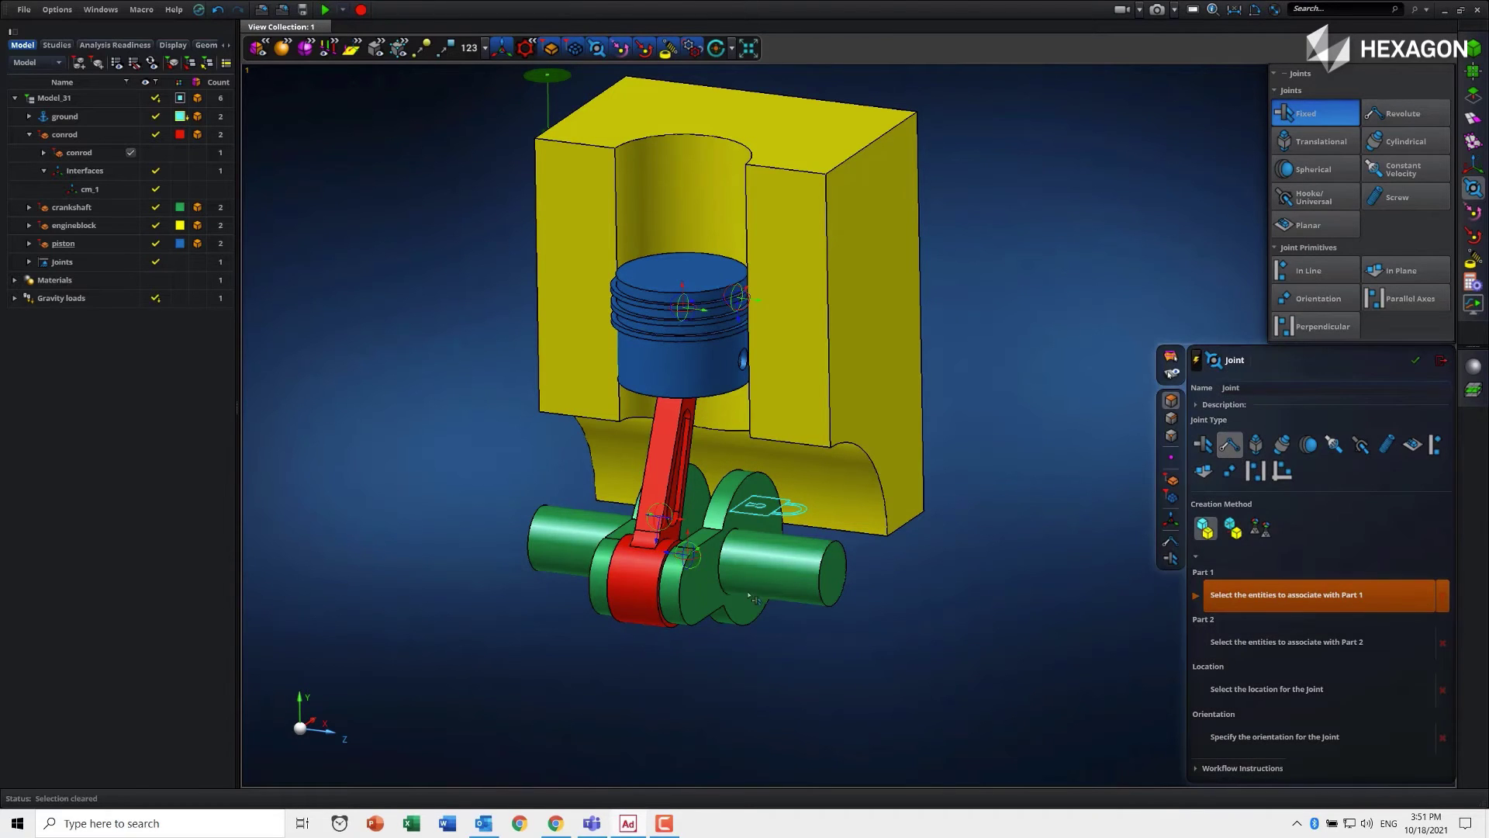
click(798, 595)
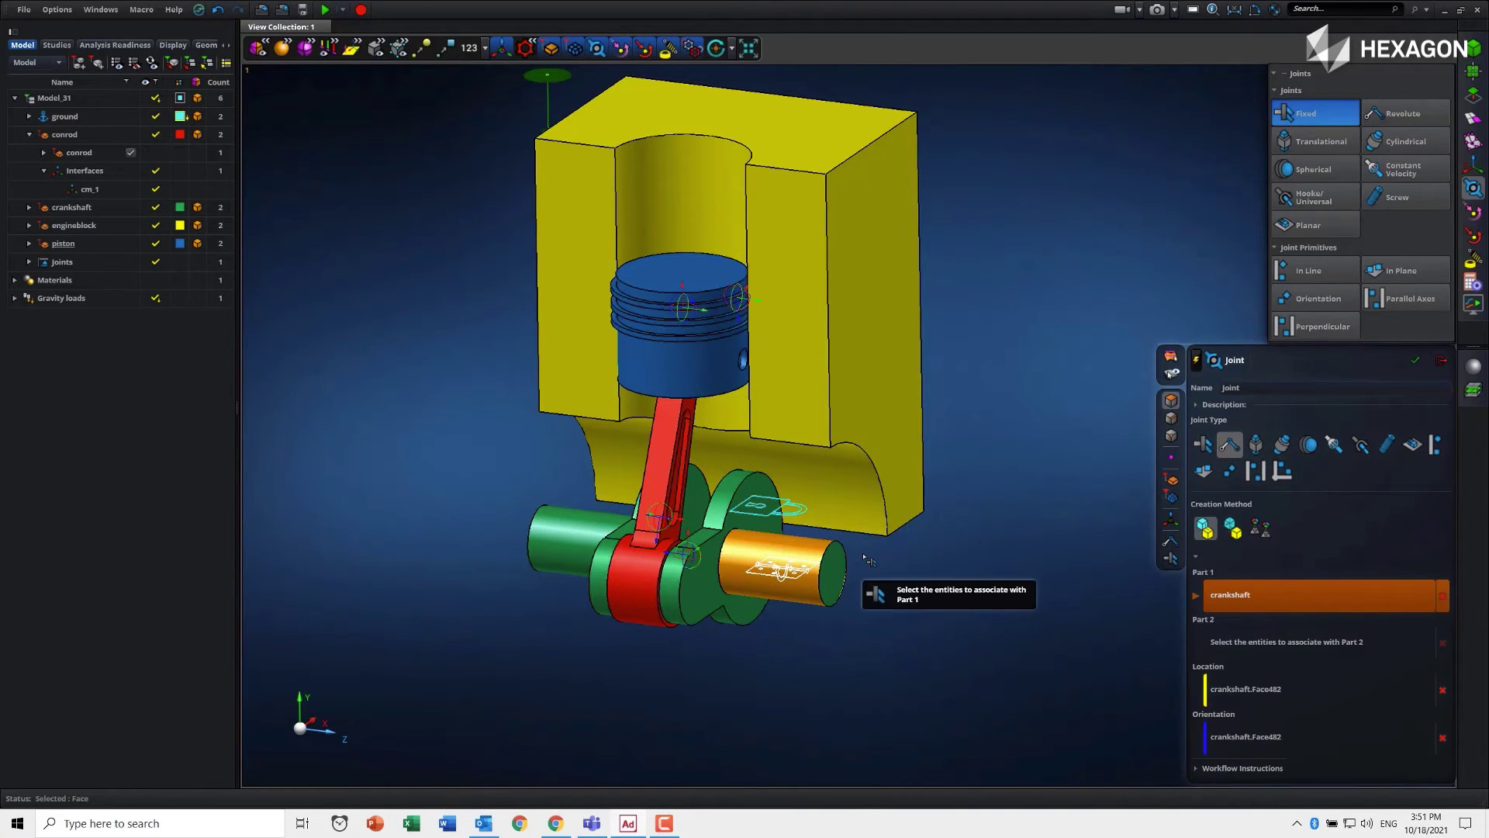
middle_click(847, 564)
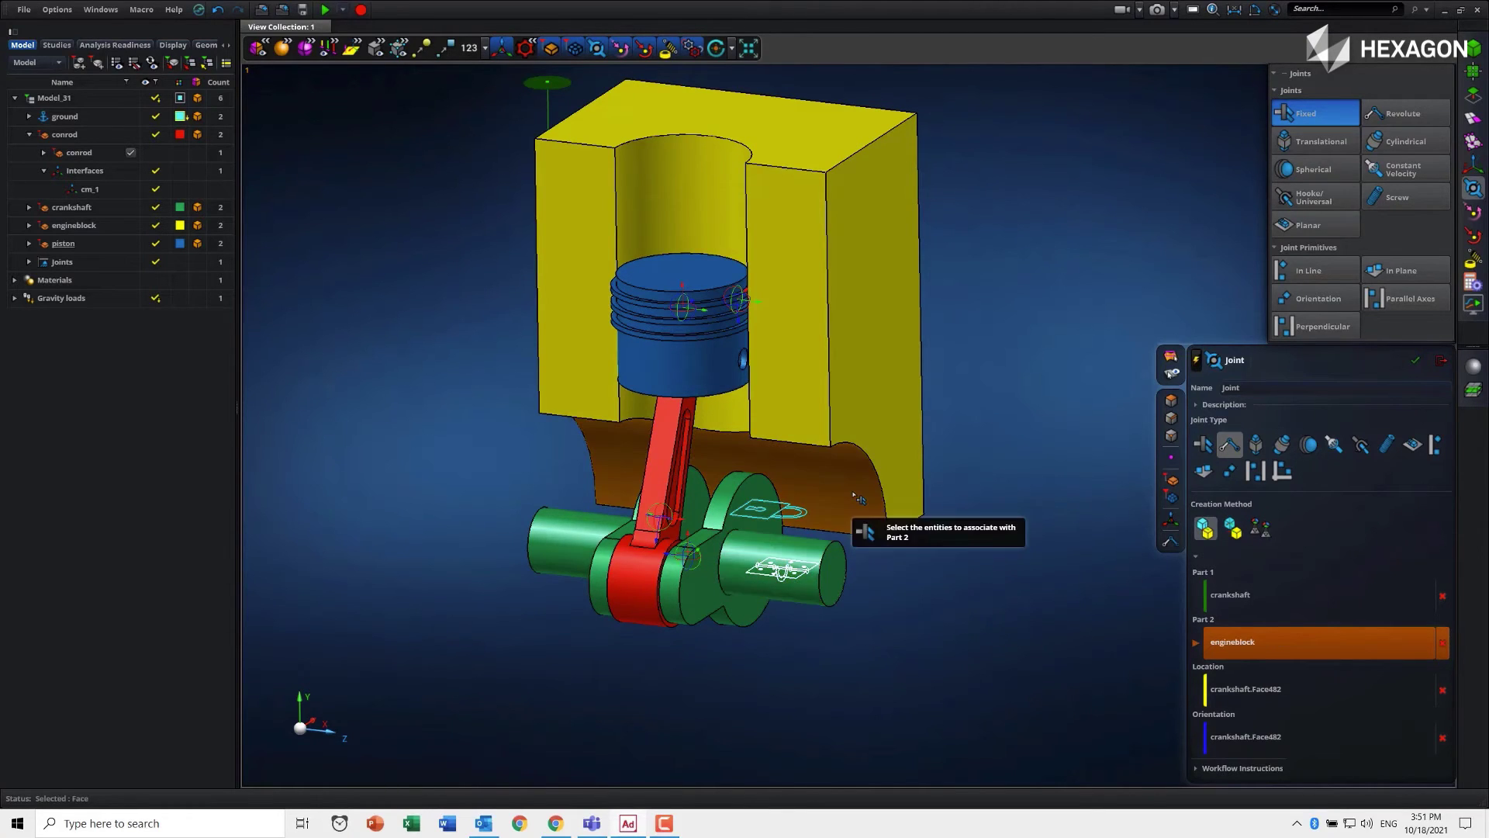
click(909, 511)
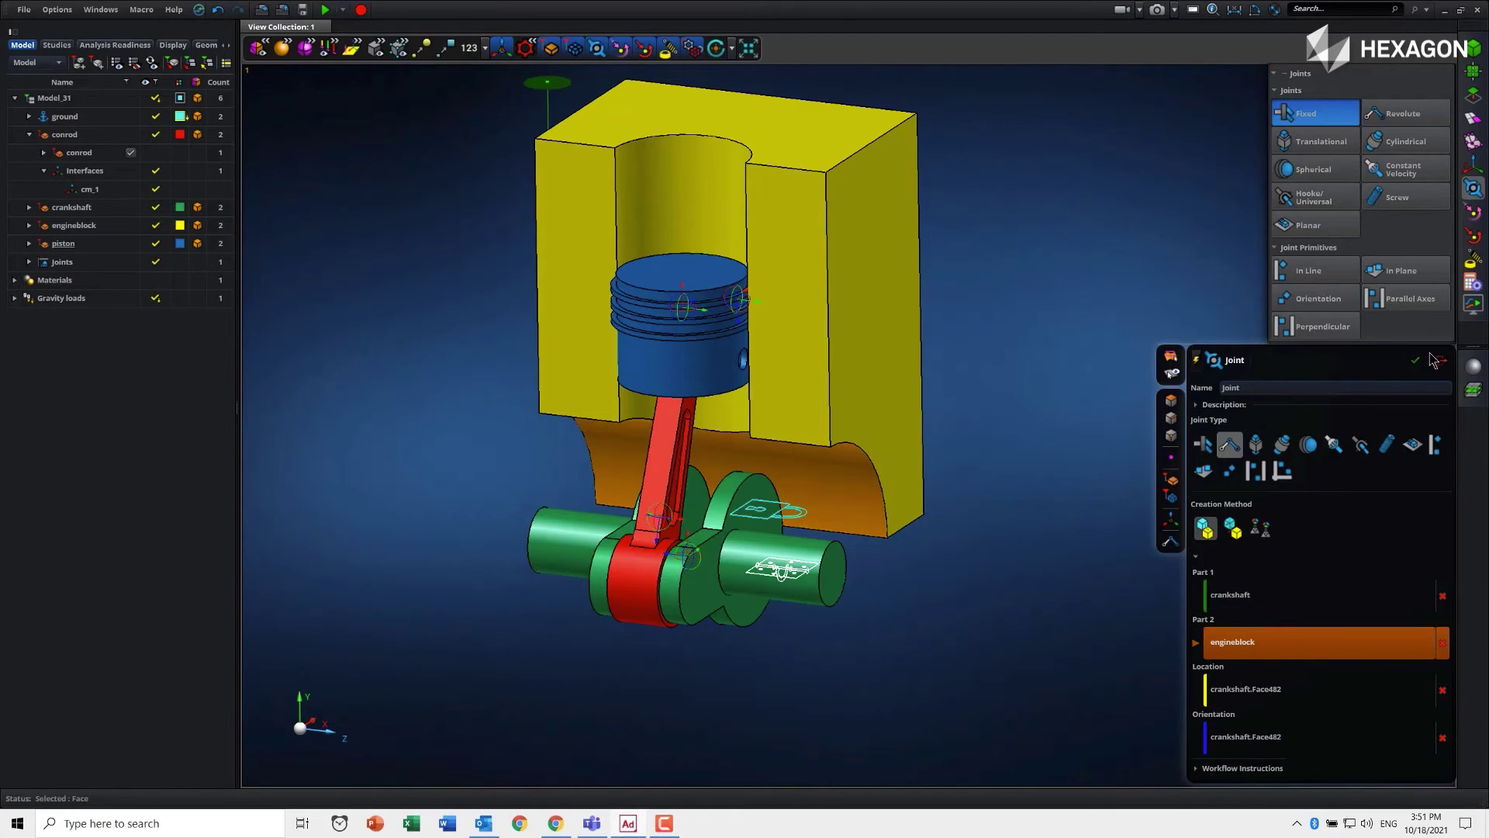
Step: Locate the revolute joint on the journal's two end edges and create it, making 2 joints
click(888, 559)
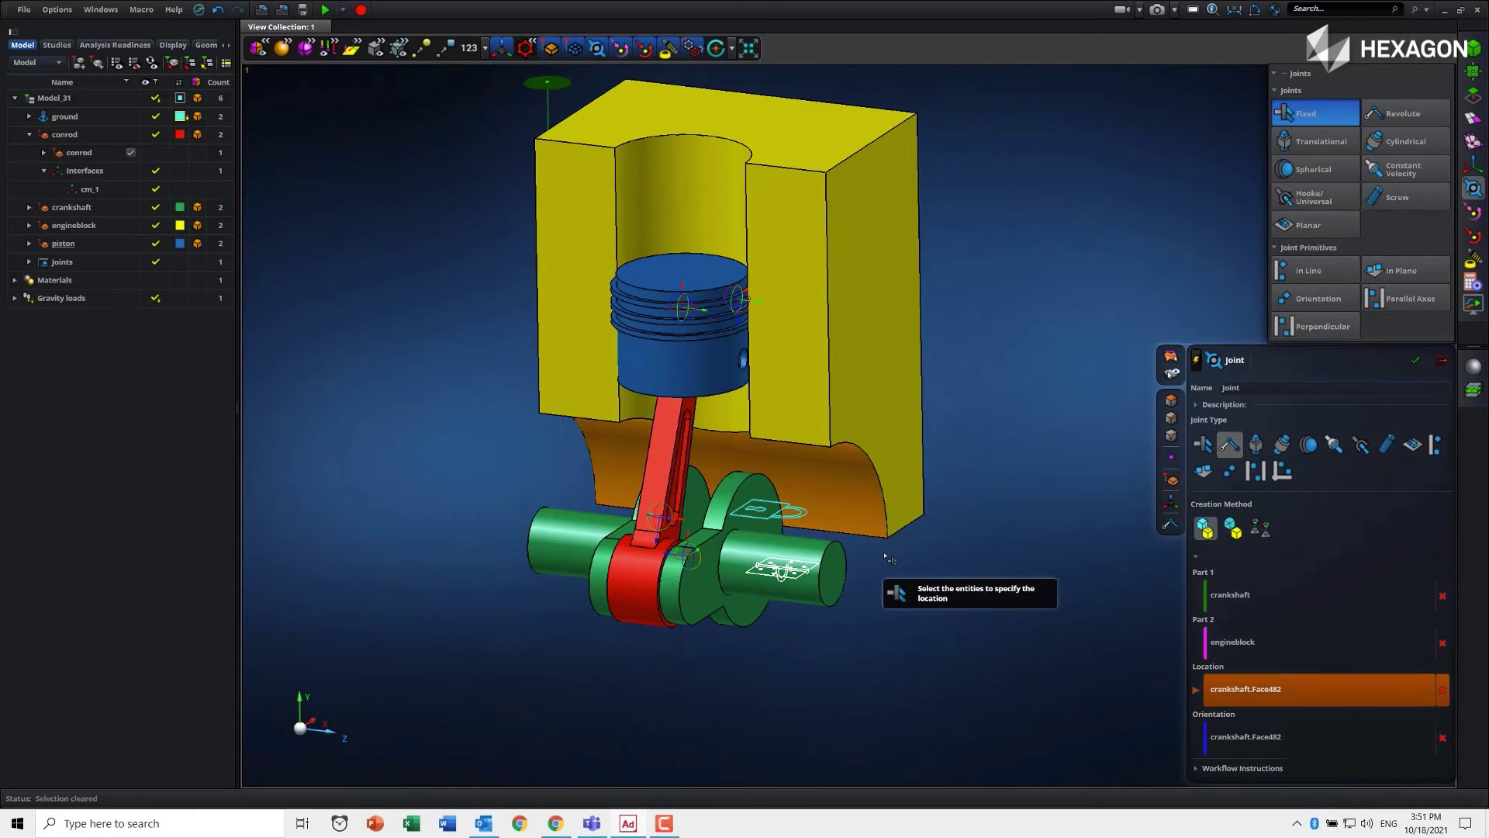
click(728, 599)
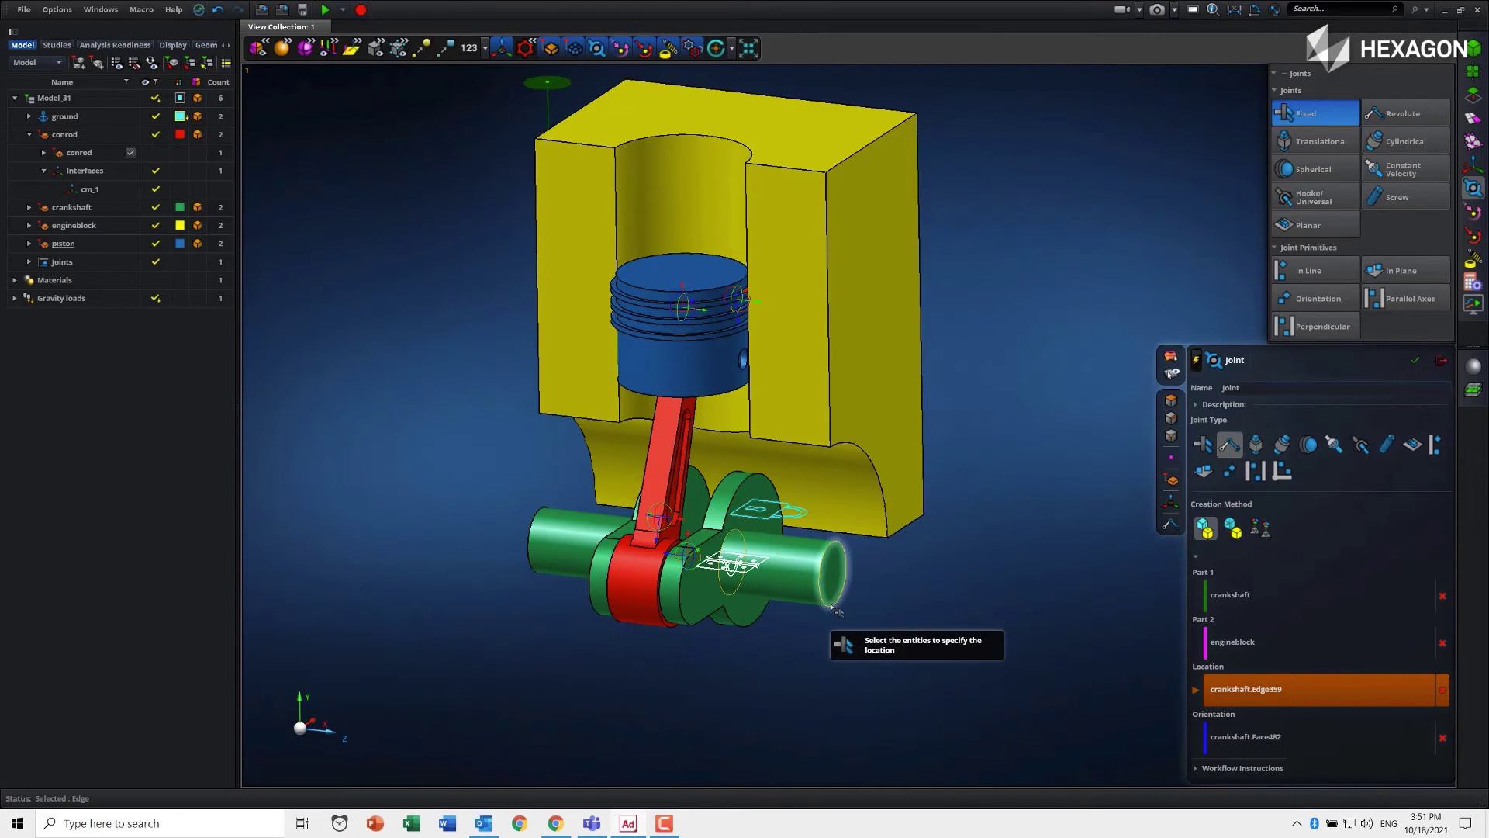
click(808, 597)
click(806, 597)
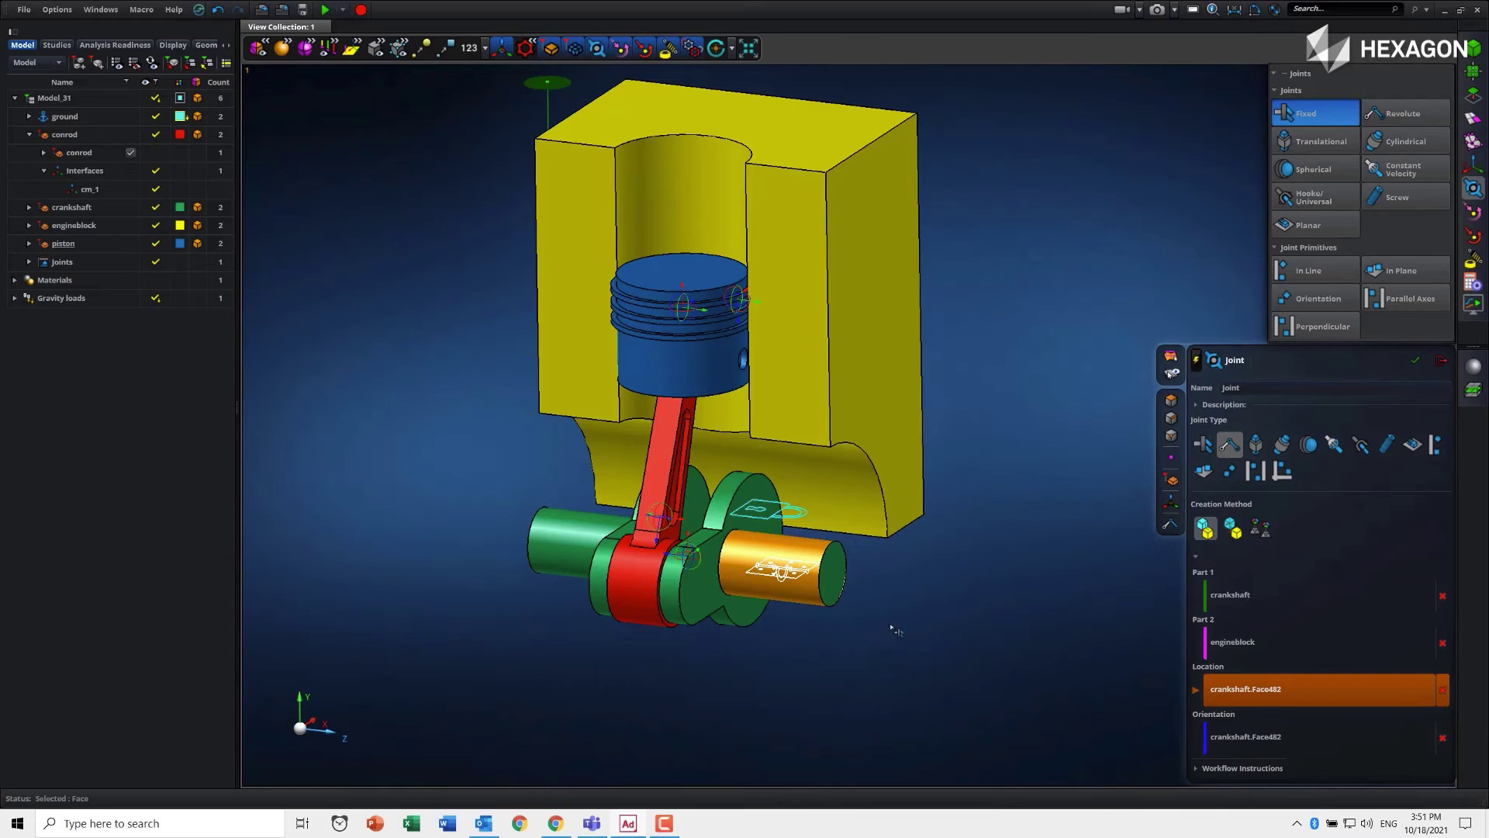
click(823, 594)
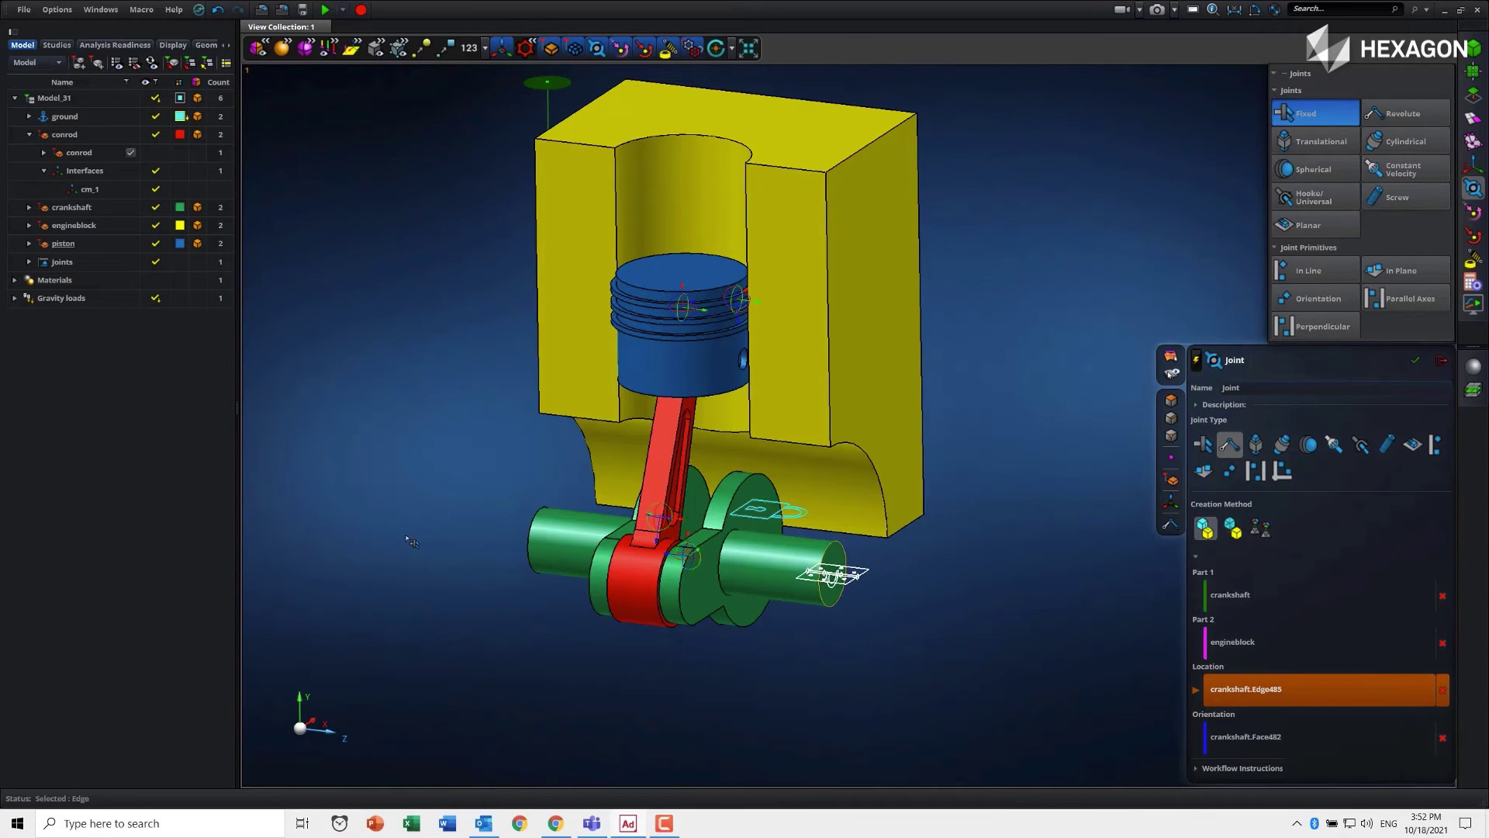
ctrl+click(530, 576)
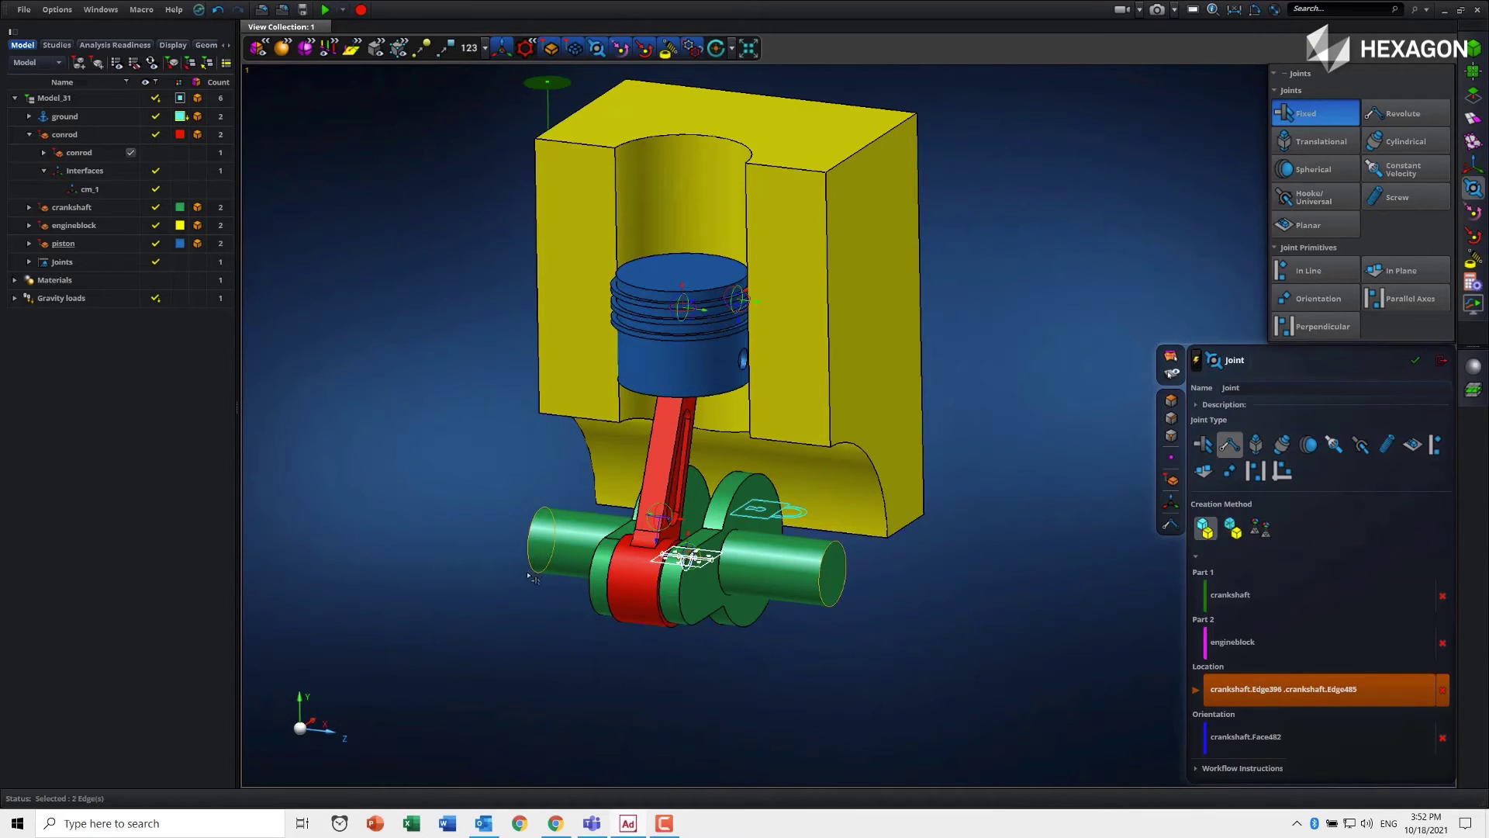
mouse_move(819, 653)
middle_down()
mouse_move(807, 648)
mouse_move(827, 643)
middle_up()
middle_click(962, 628)
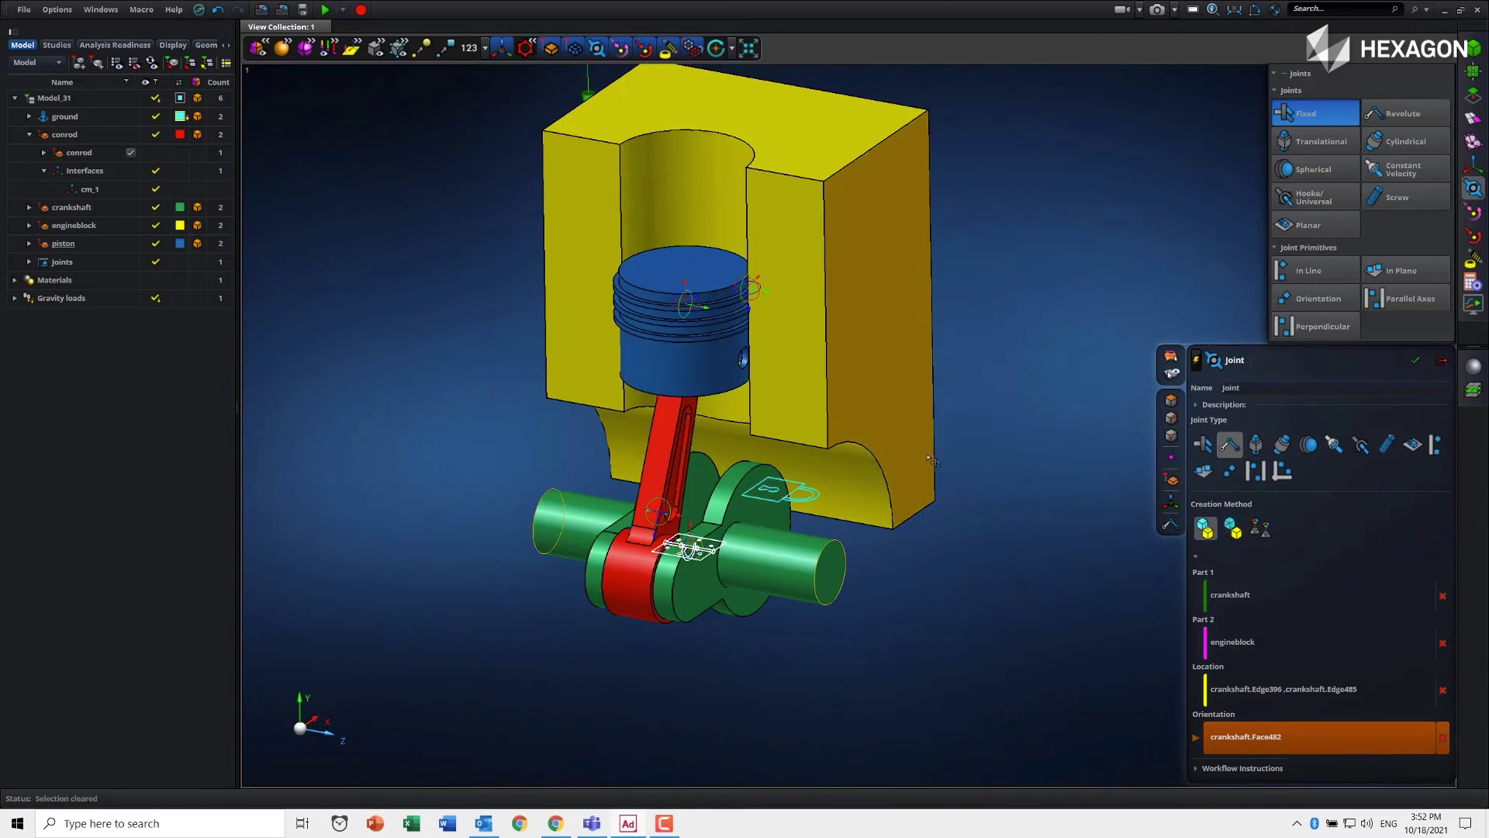
middle_click(1024, 600)
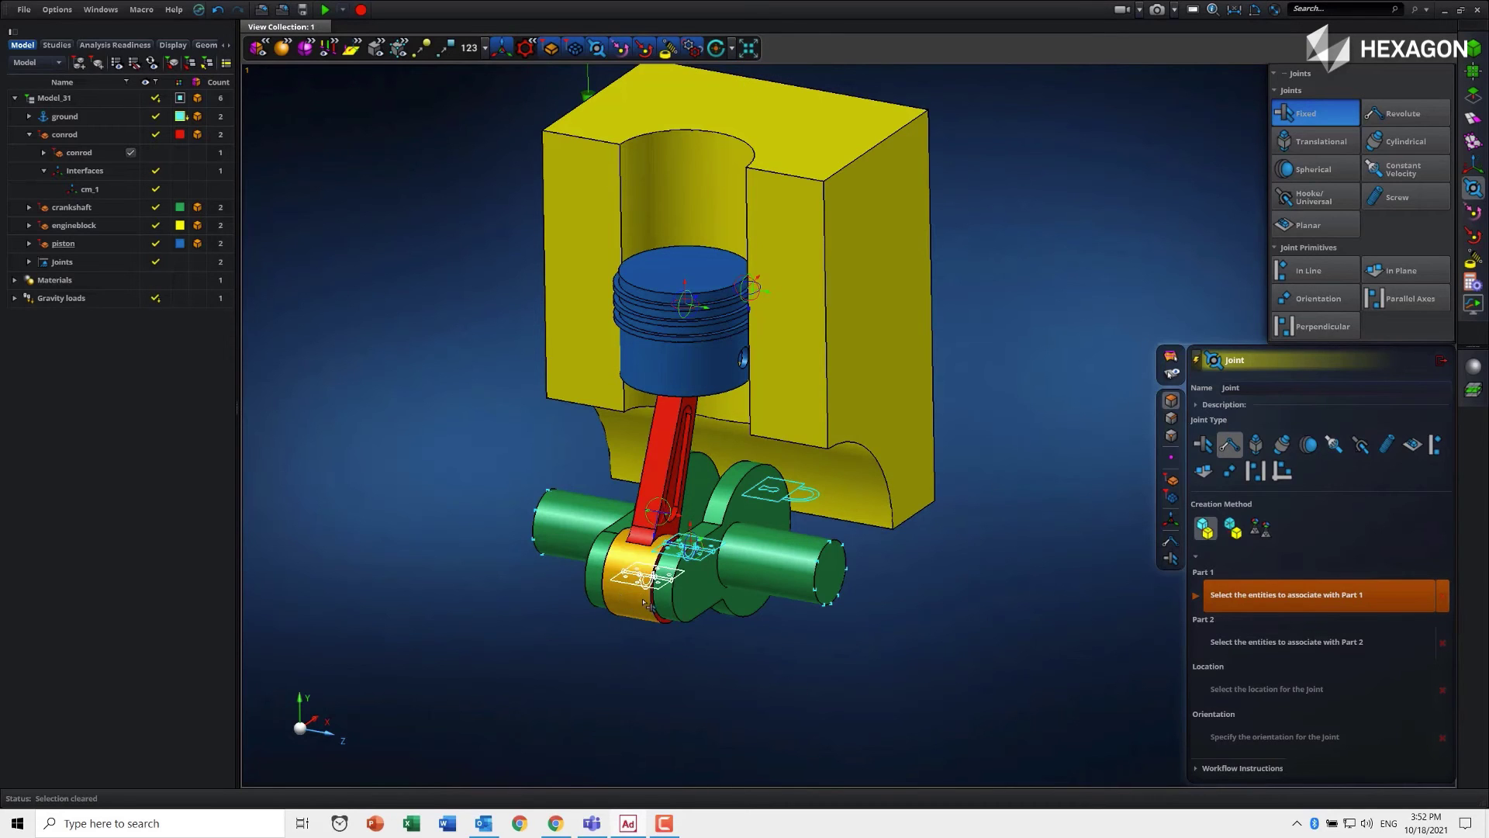
Step: In Exploded View, hinge the conrod's big-end bore to the crankpin as the third joint
click(748, 48)
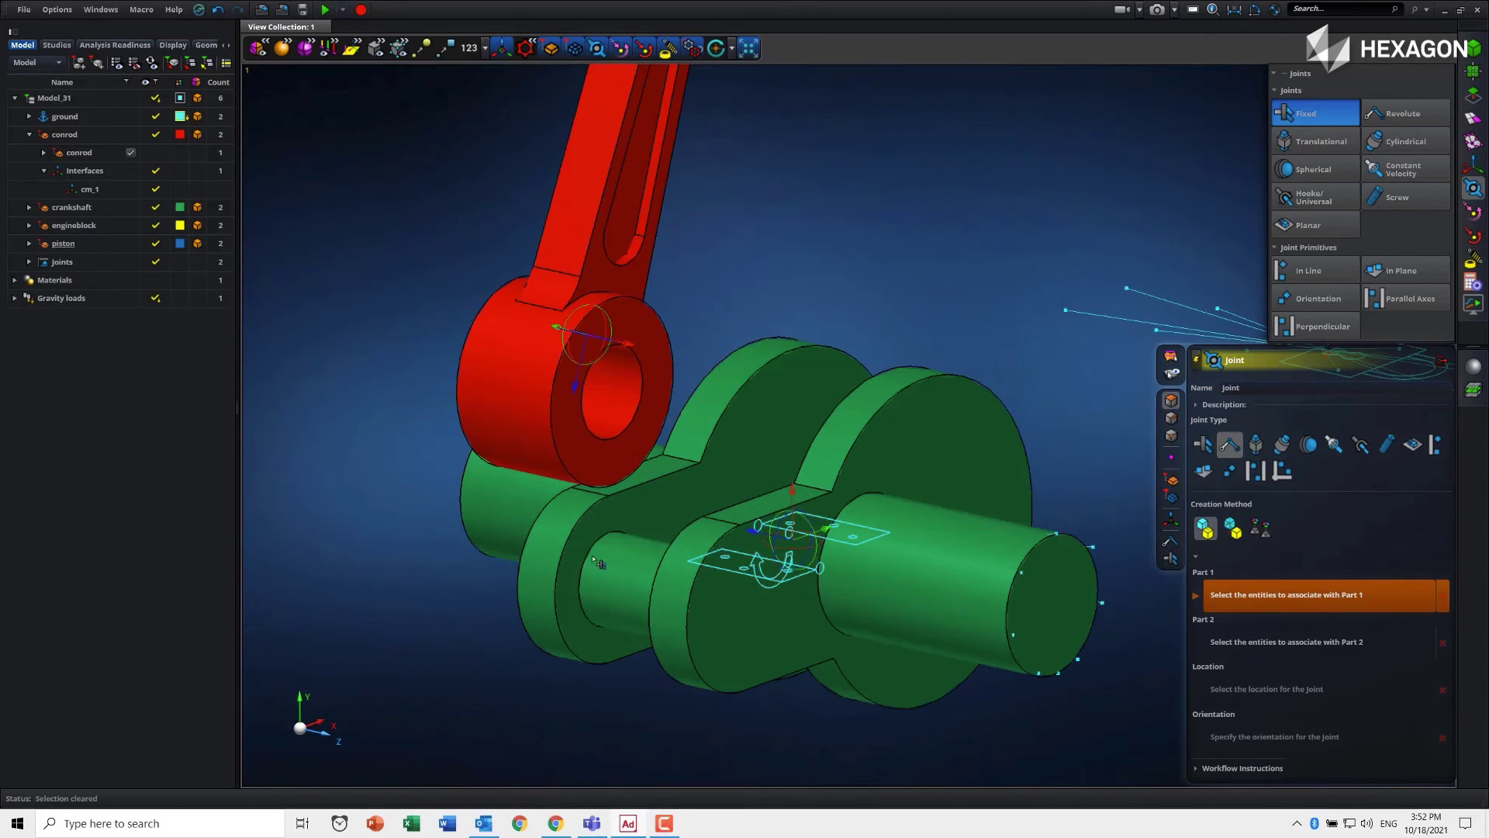
click(618, 407)
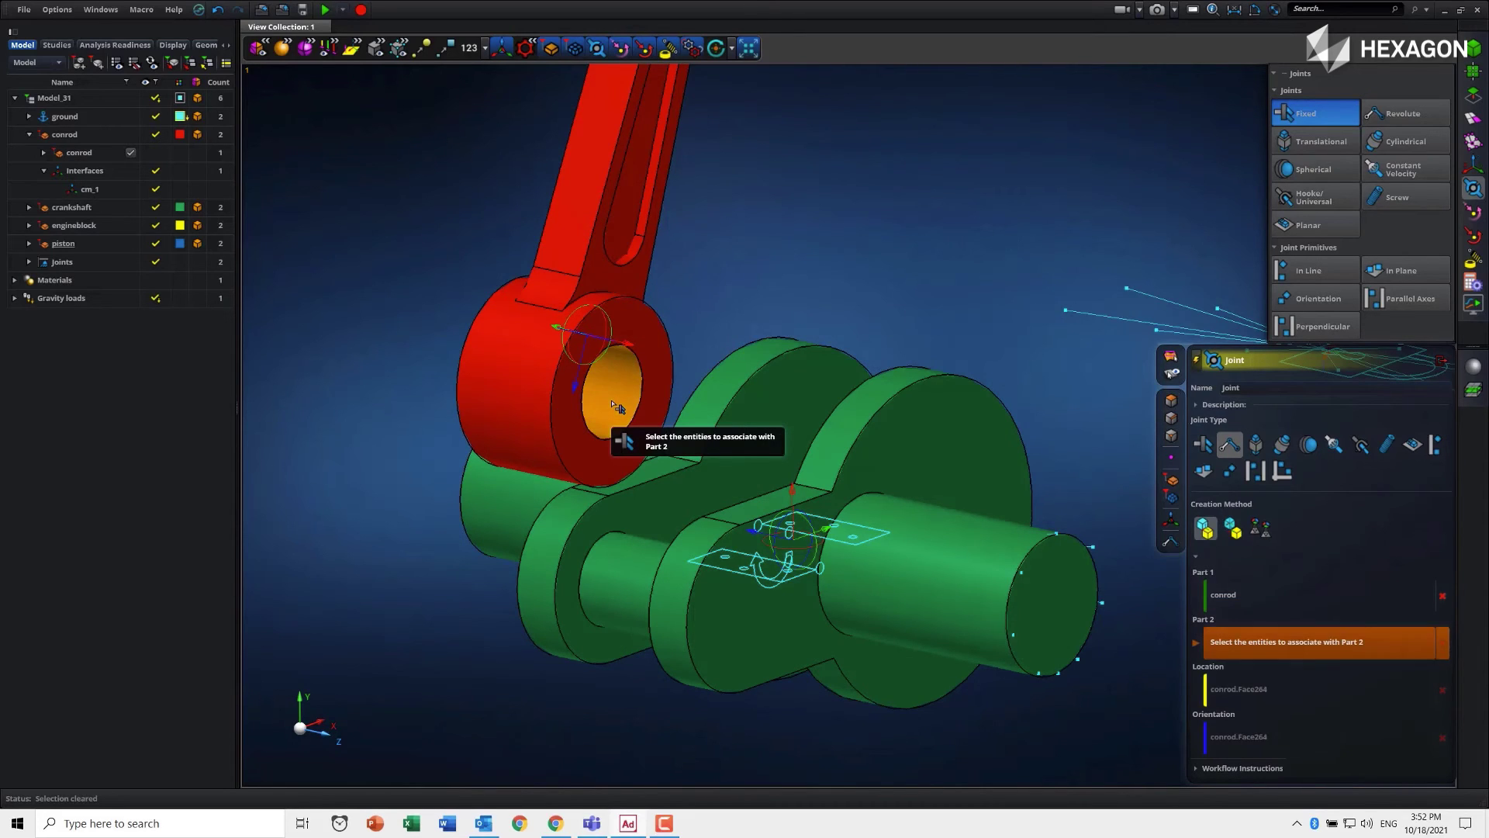
click(634, 599)
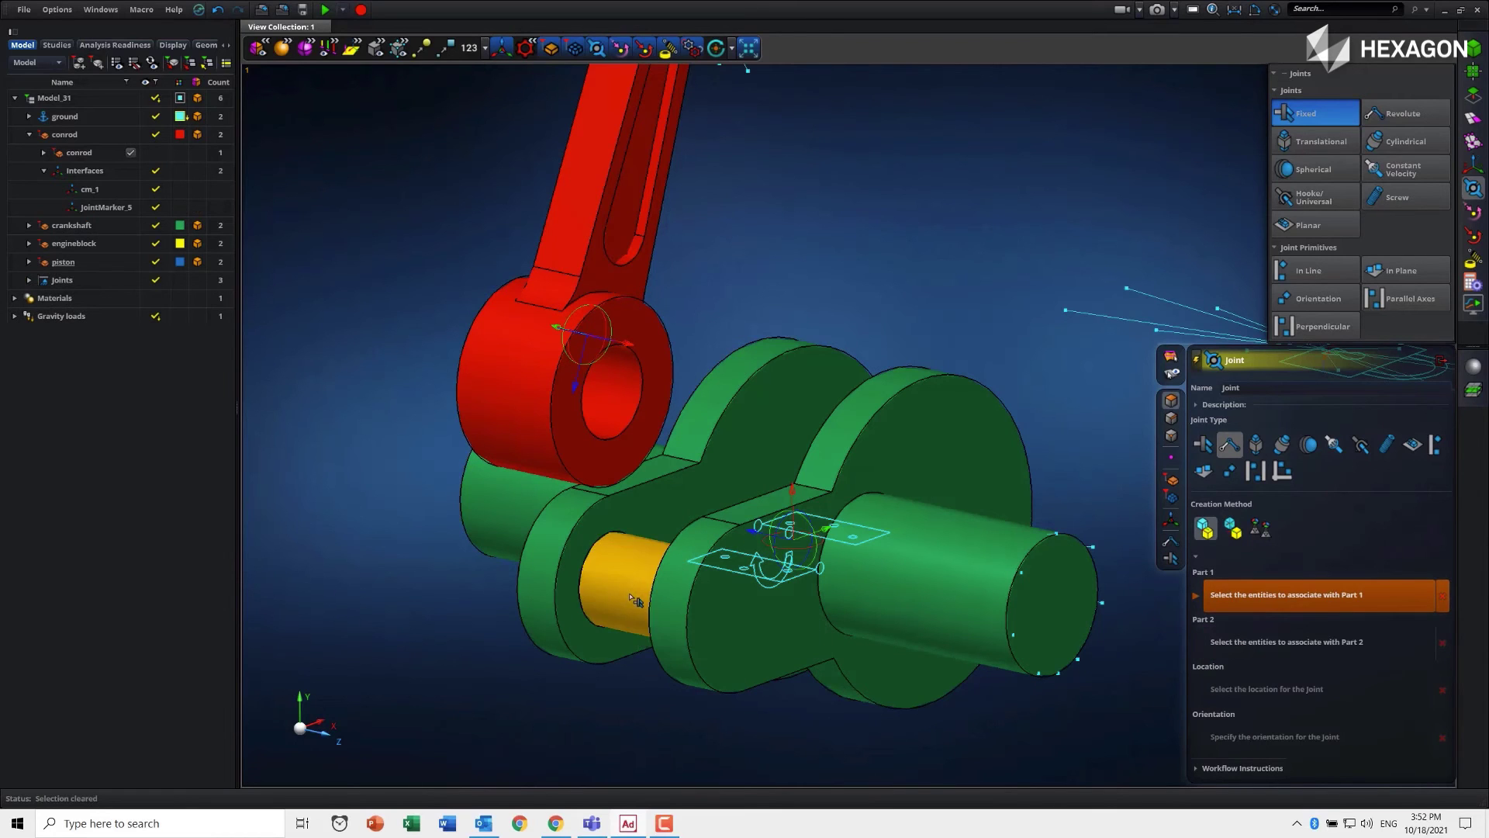
scroll(422, 473, down, 5)
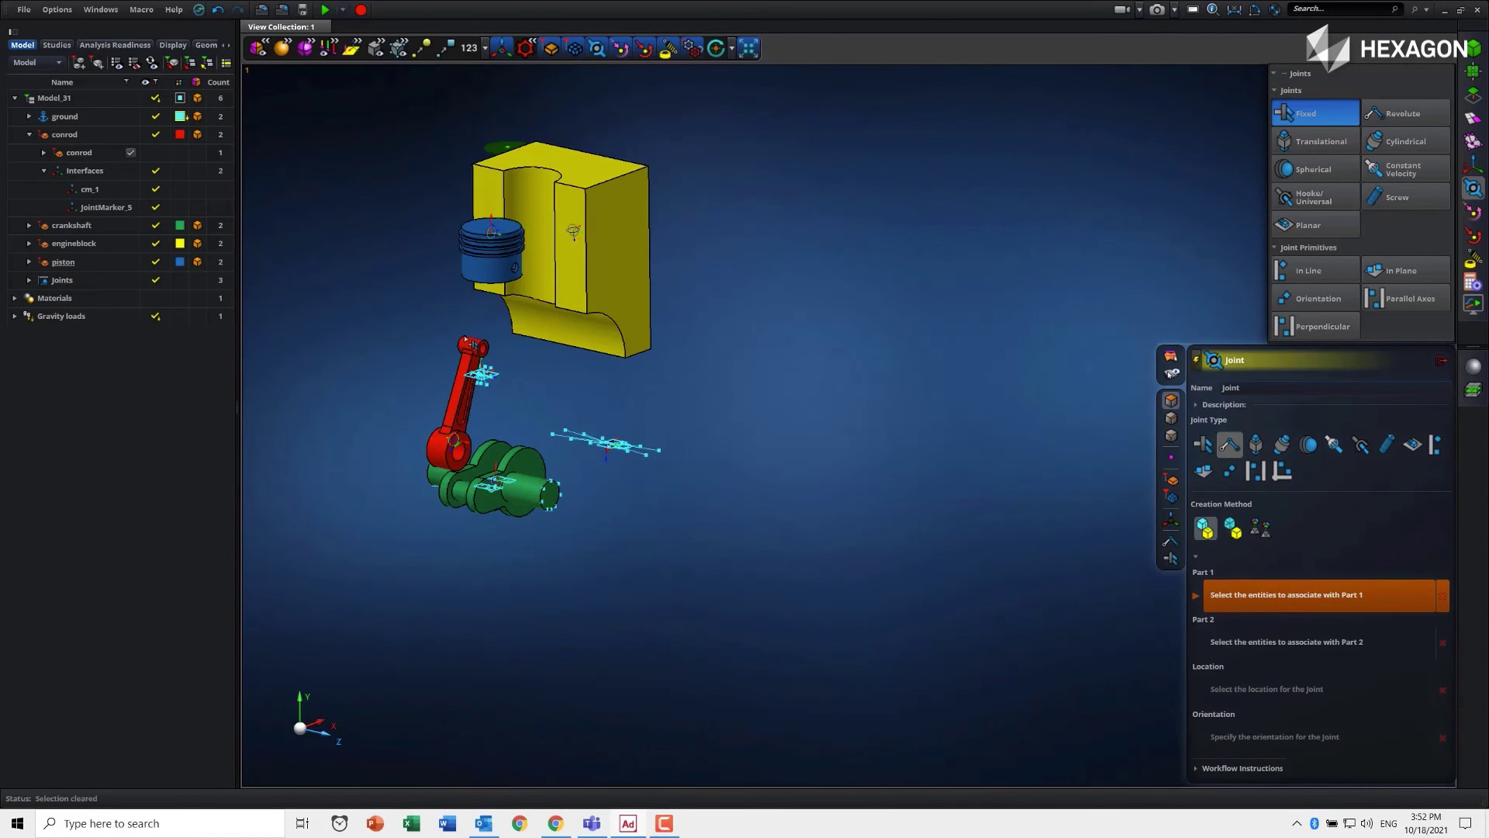
scroll(457, 349, up, 2)
middle_drag(611, 436, 565, 438)
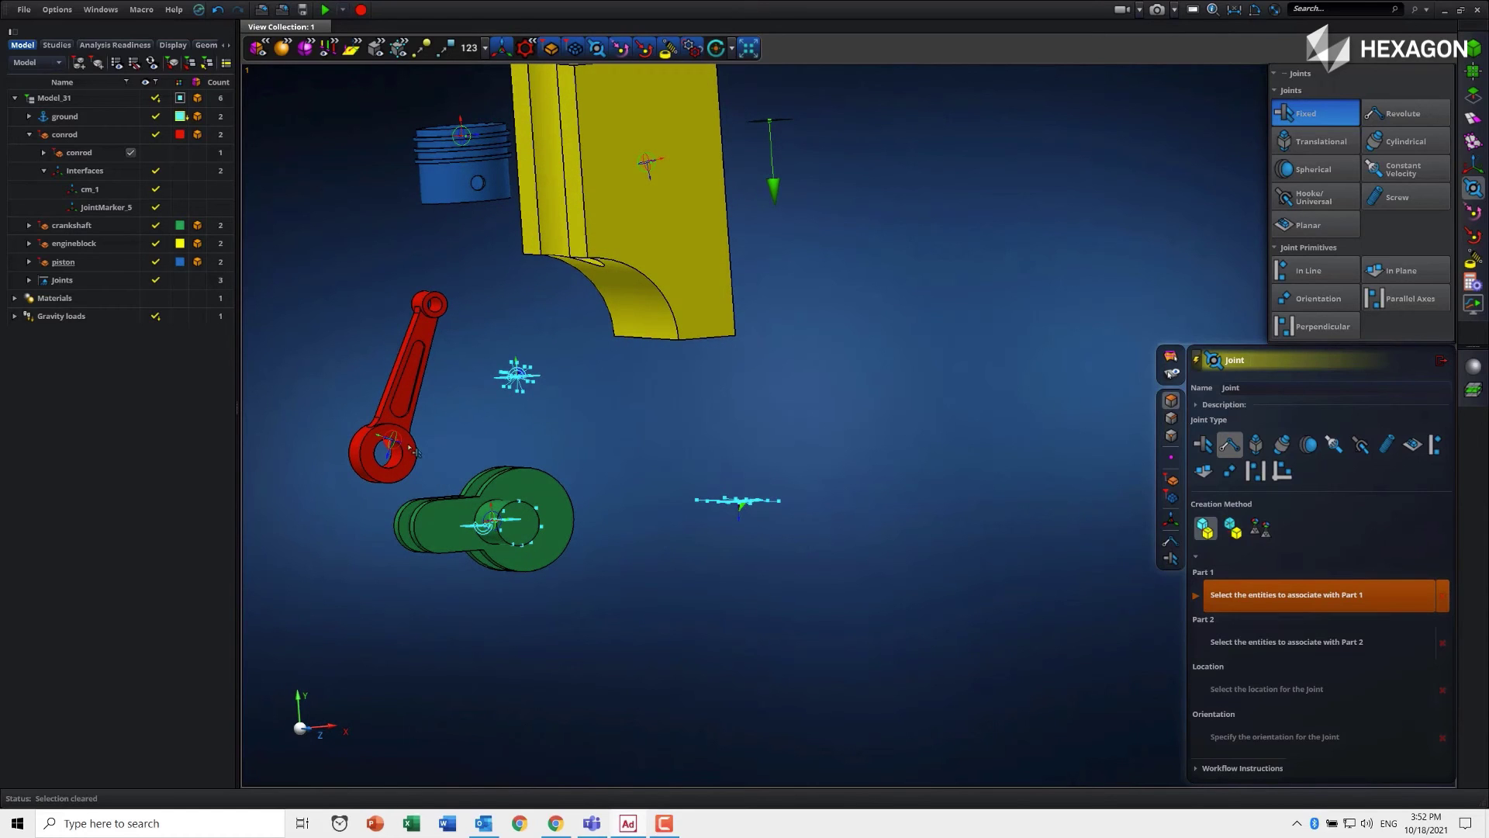
middle_drag(593, 457, 619, 463)
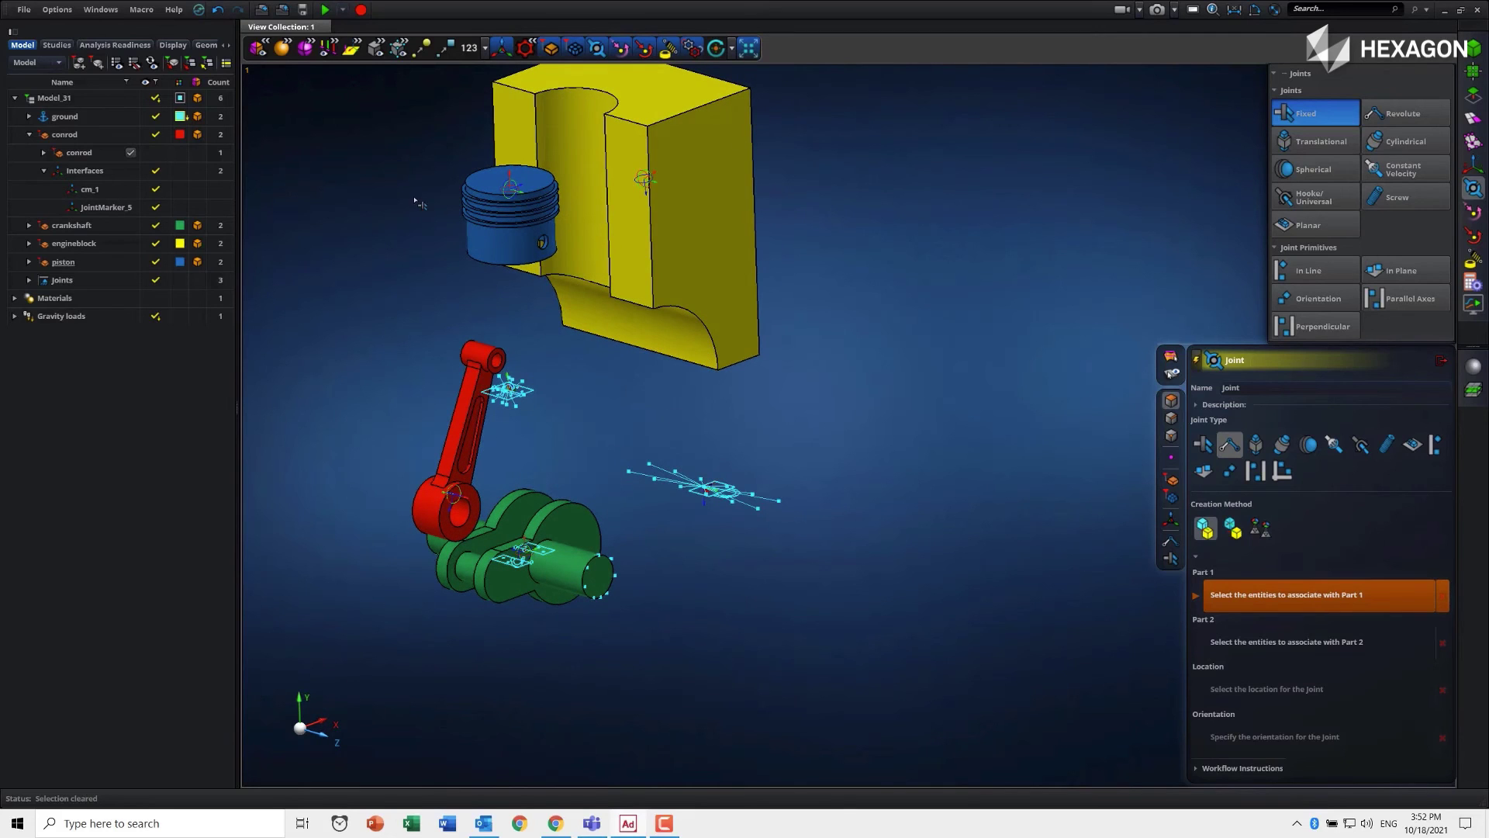
middle_drag(473, 233, 547, 310)
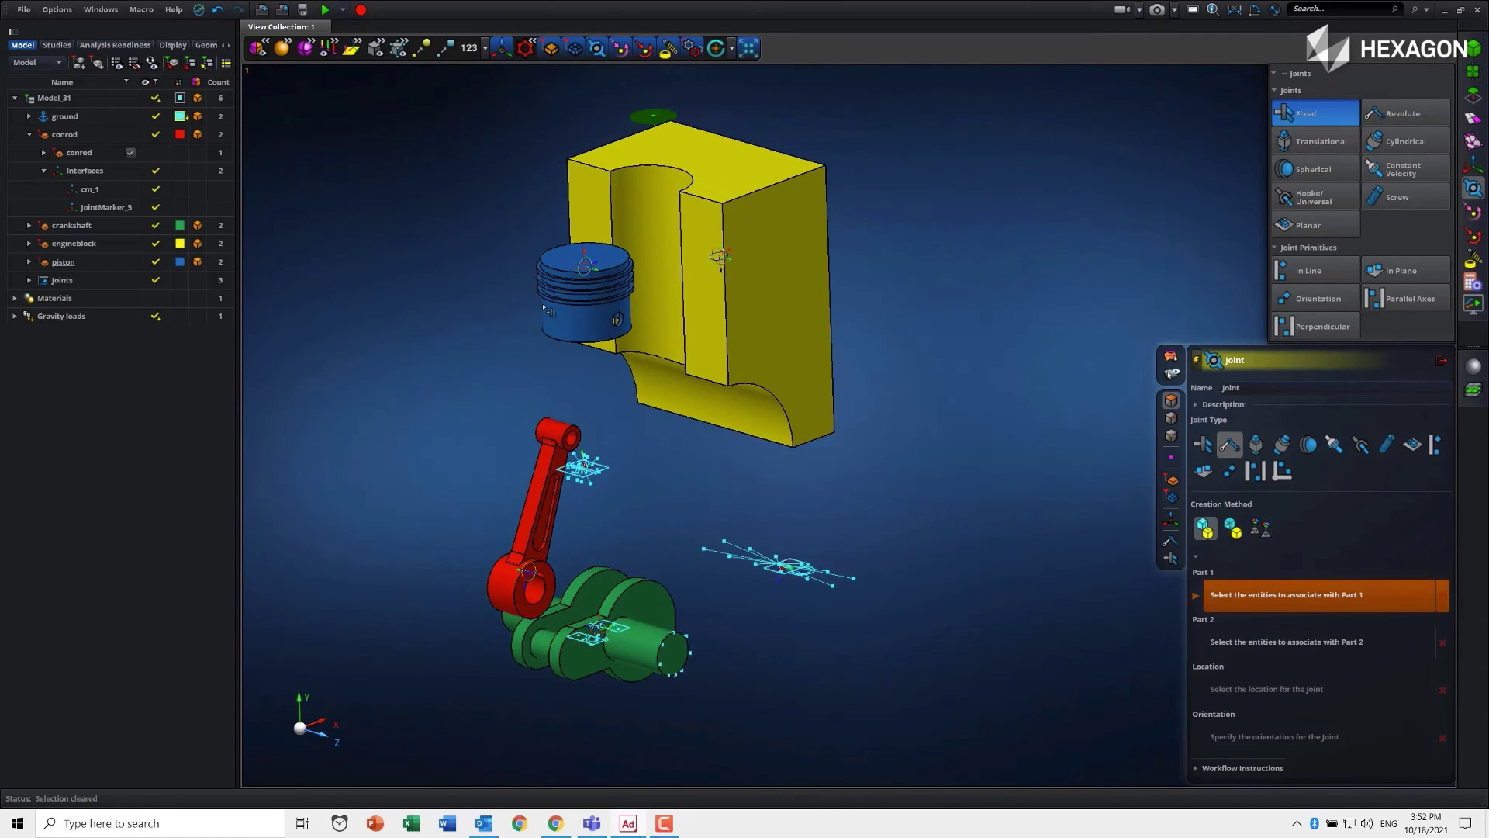
scroll(547, 310, up, 3)
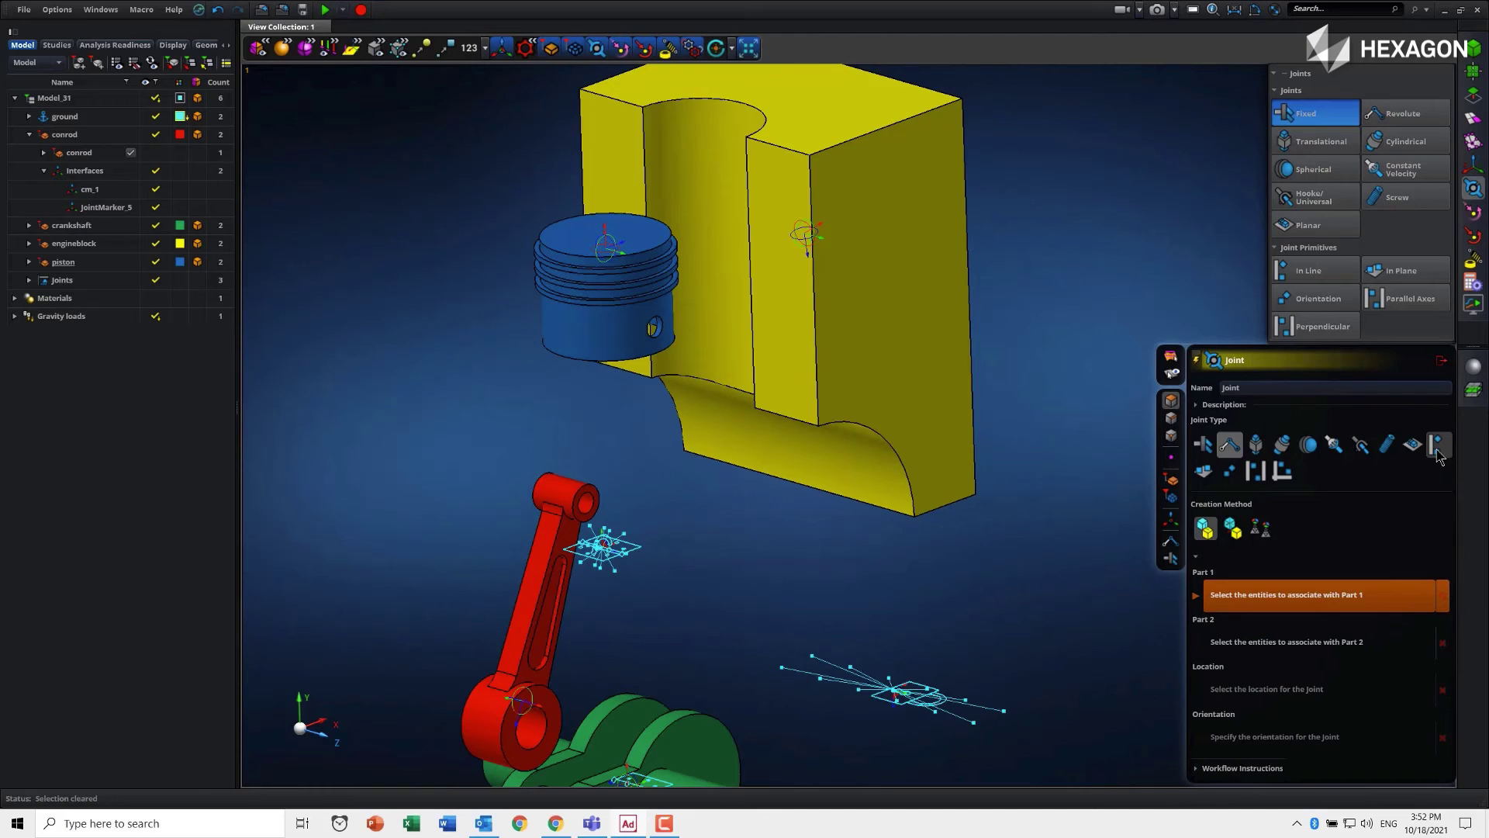
Step: Join the conrod's small-end hole to the piston pin hole as joint four
scroll(597, 508, up, 5)
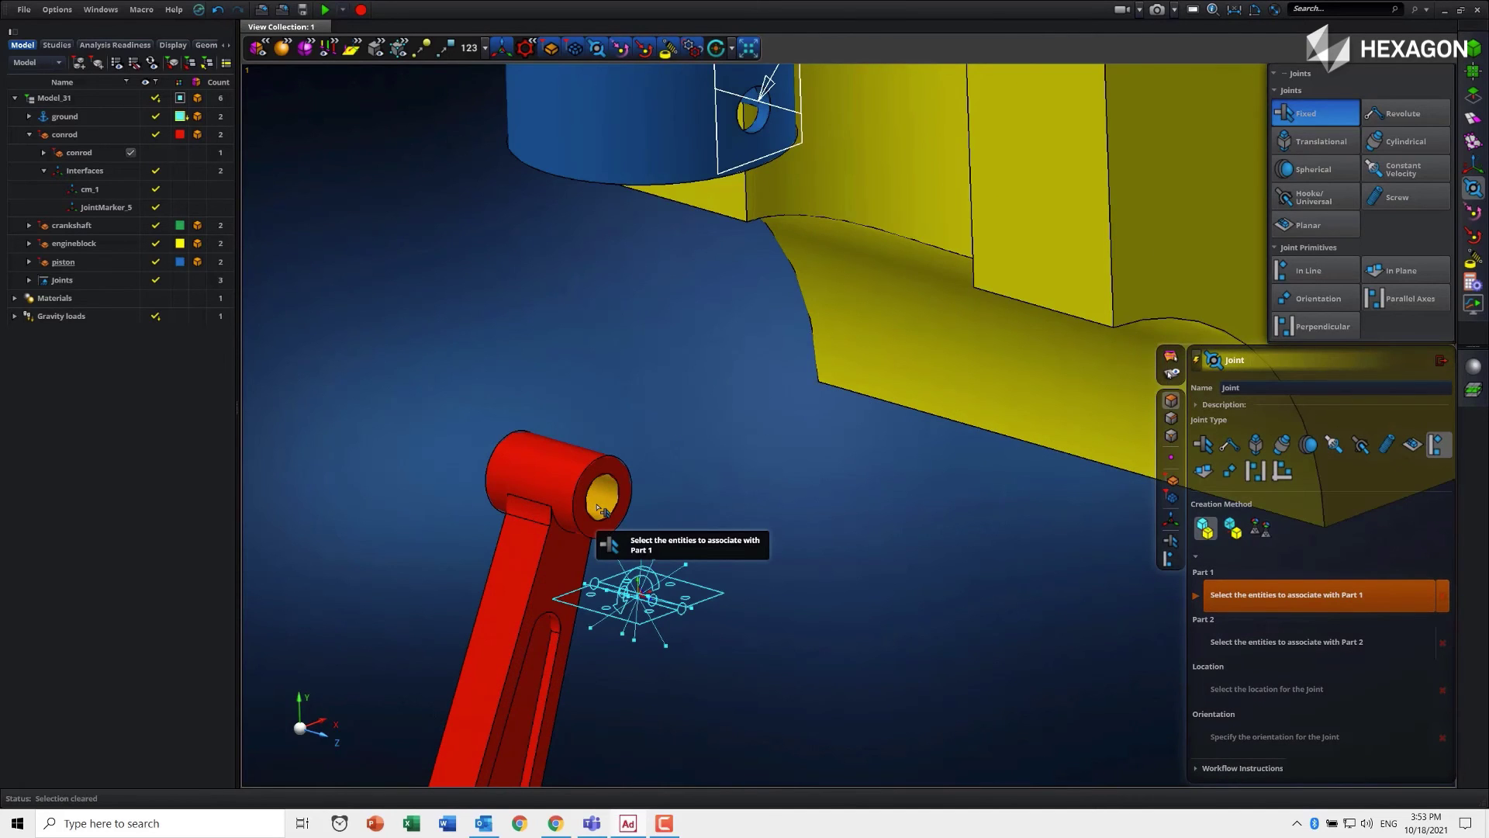
click(601, 509)
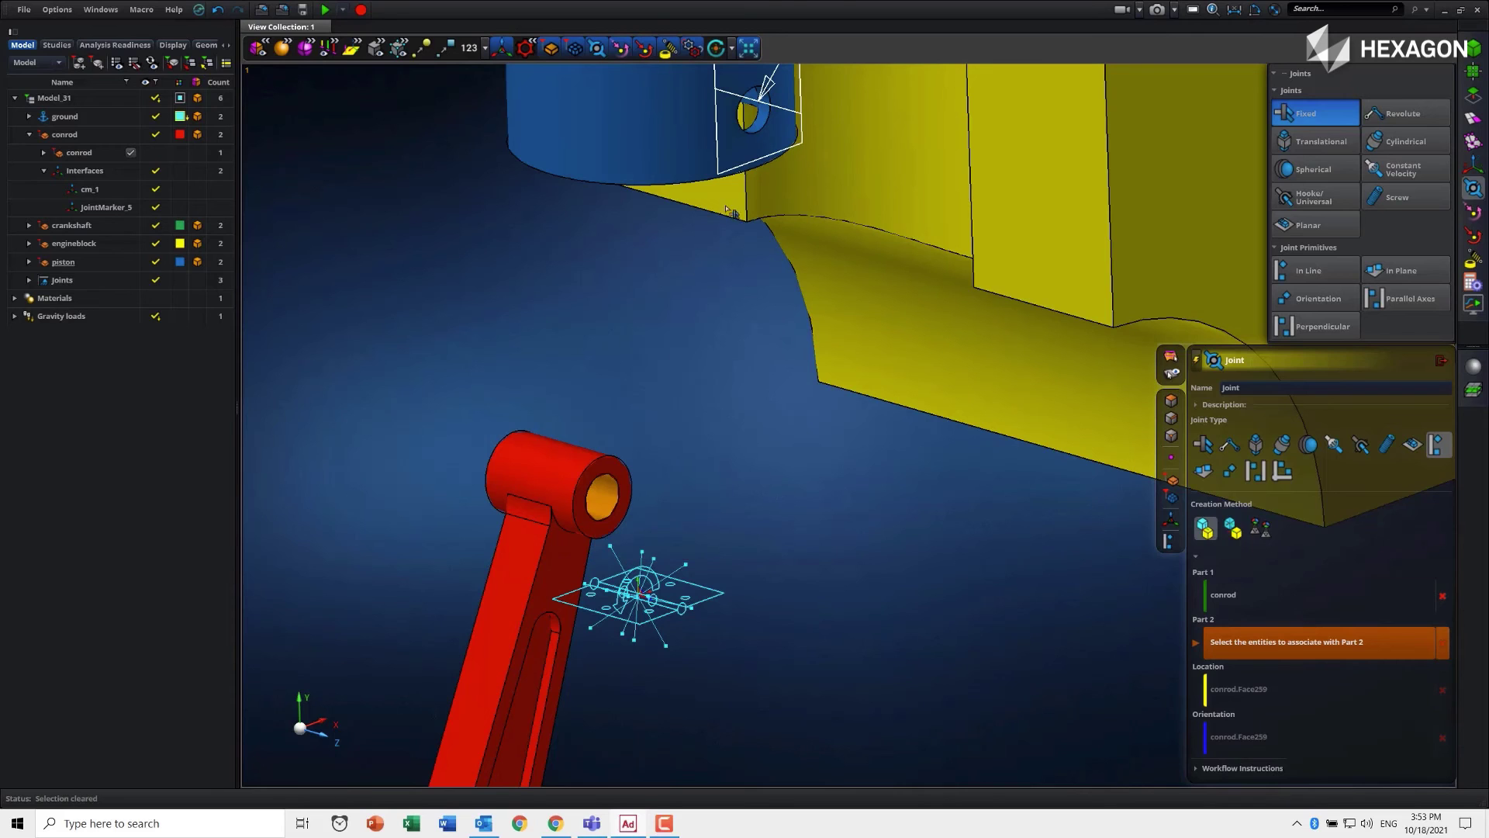
click(749, 130)
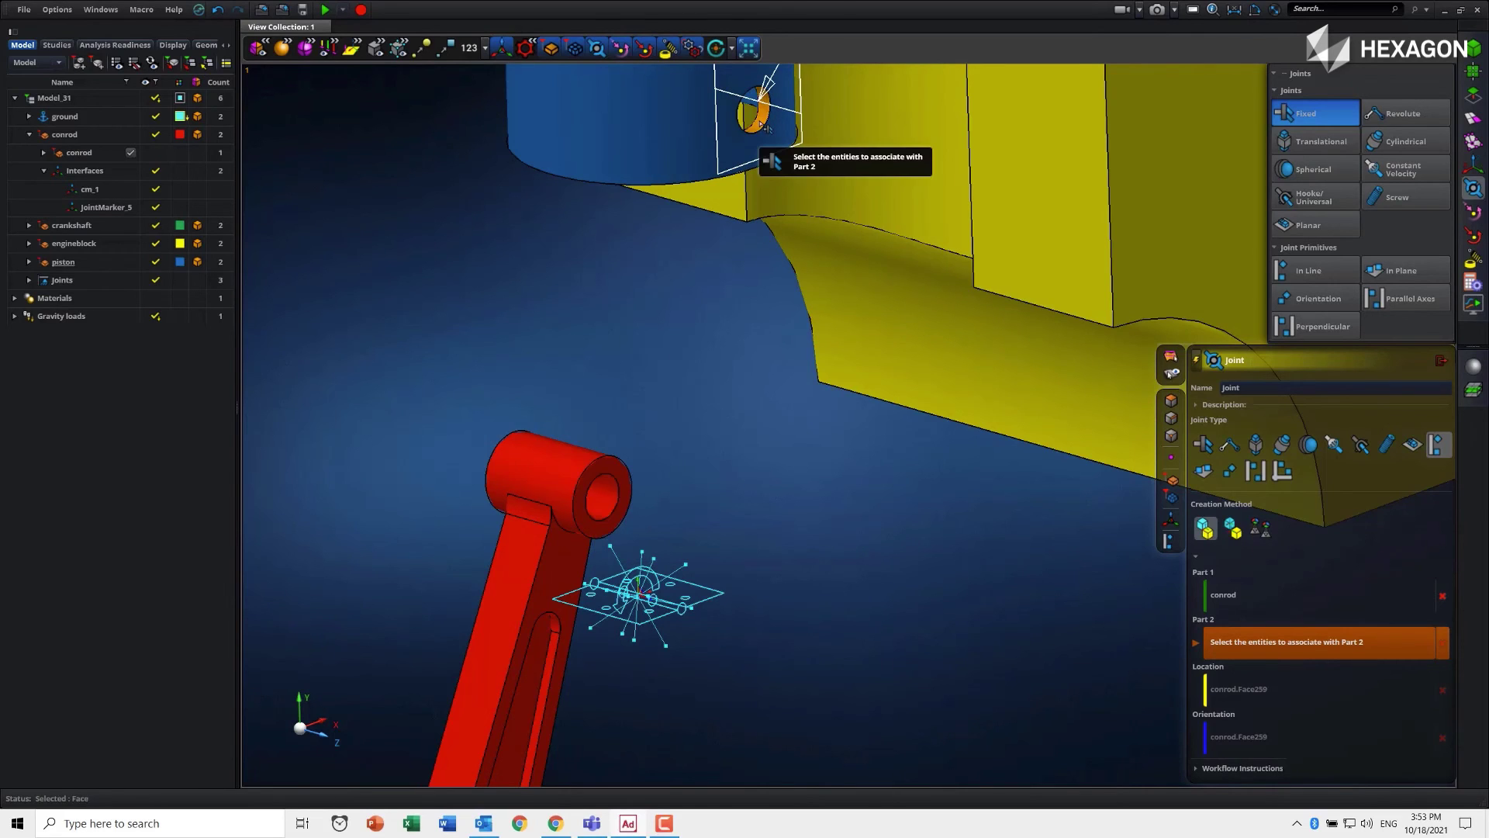
scroll(658, 414, down, 5)
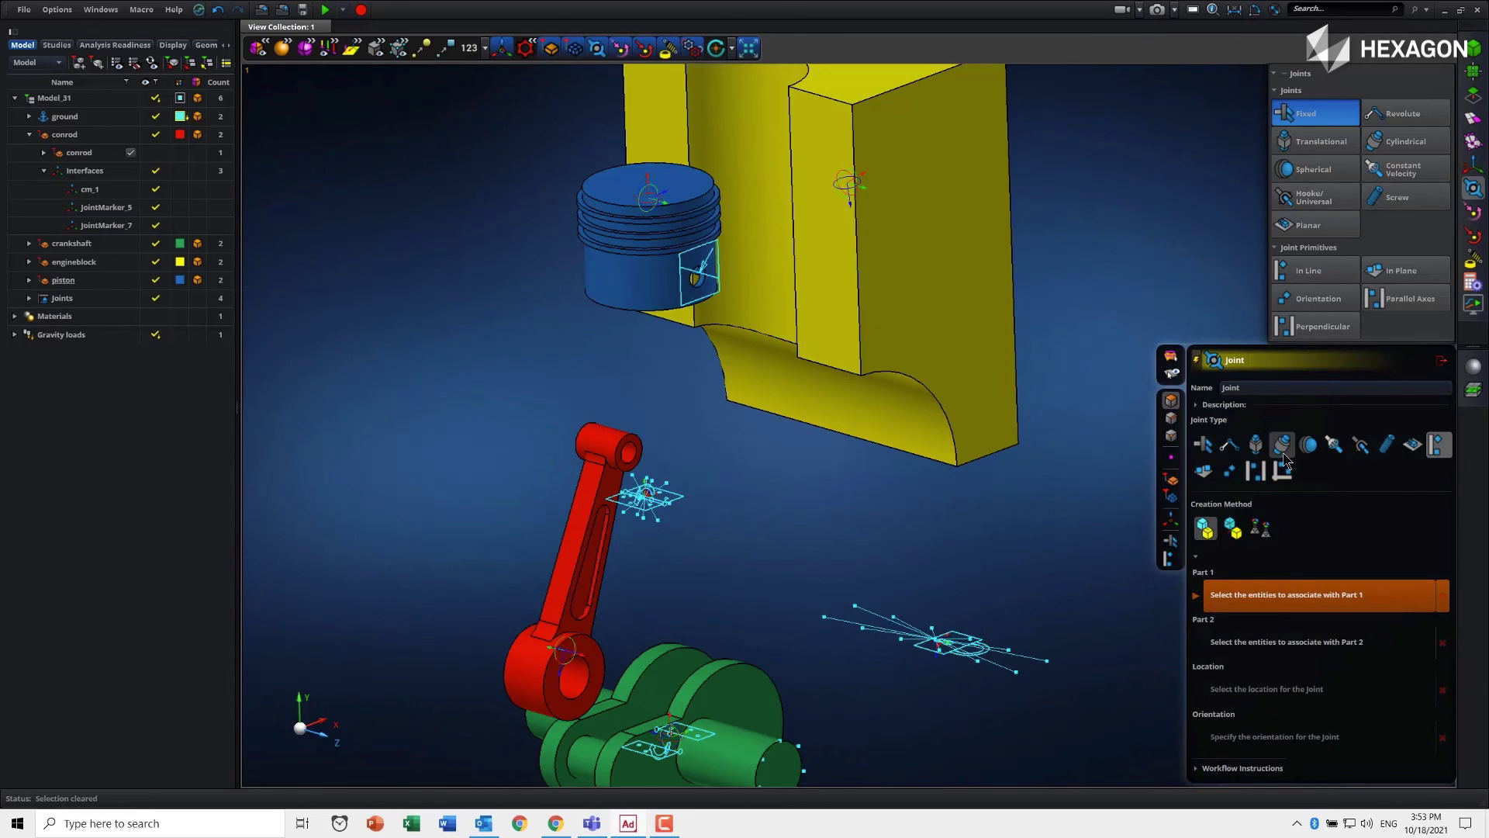
Step: Create a Translational joint between the piston and engine block, then restore the assembled view
click(1255, 445)
click(626, 273)
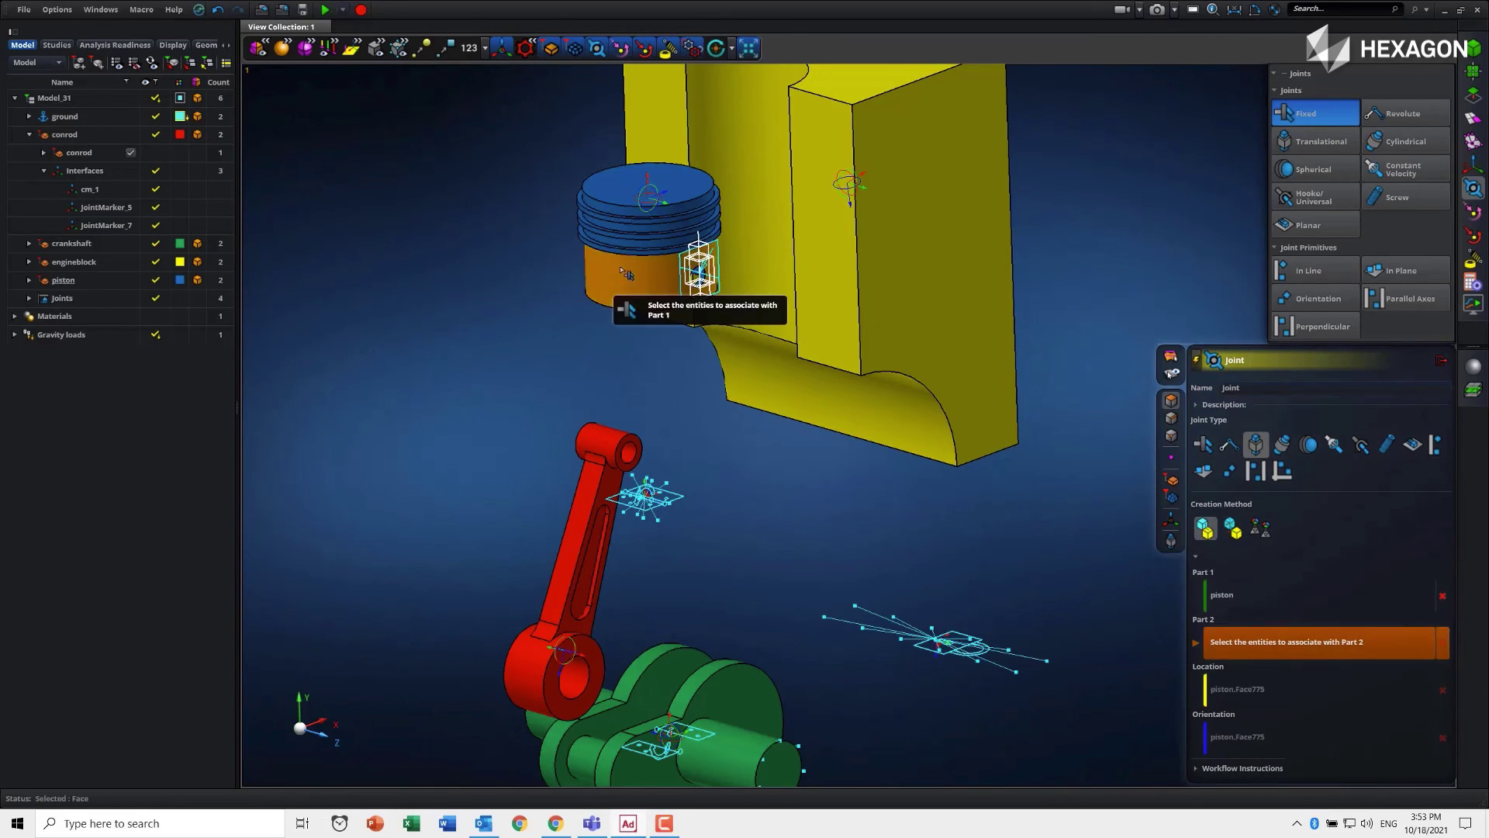
click(761, 234)
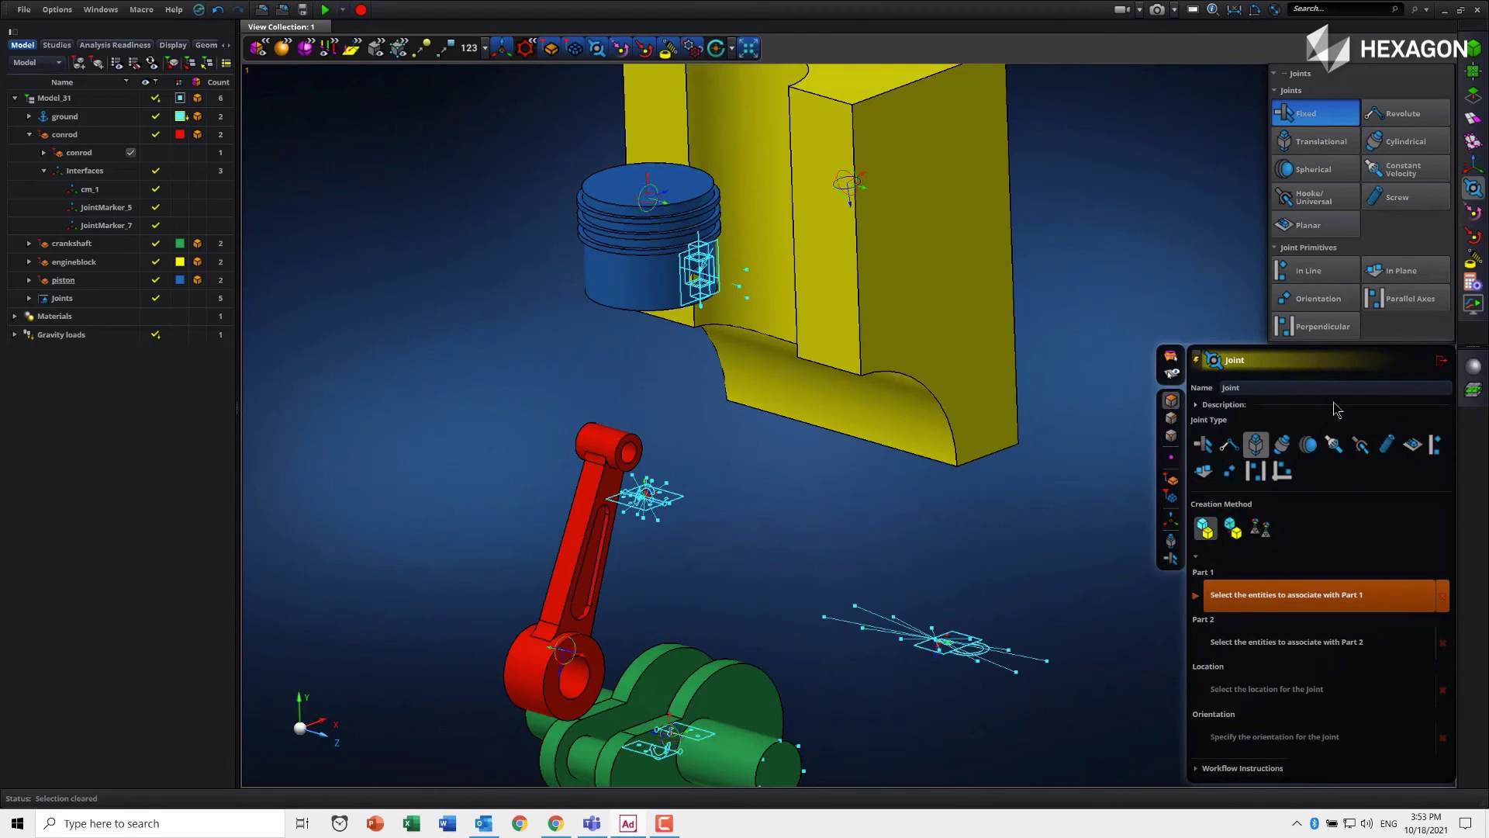
click(748, 49)
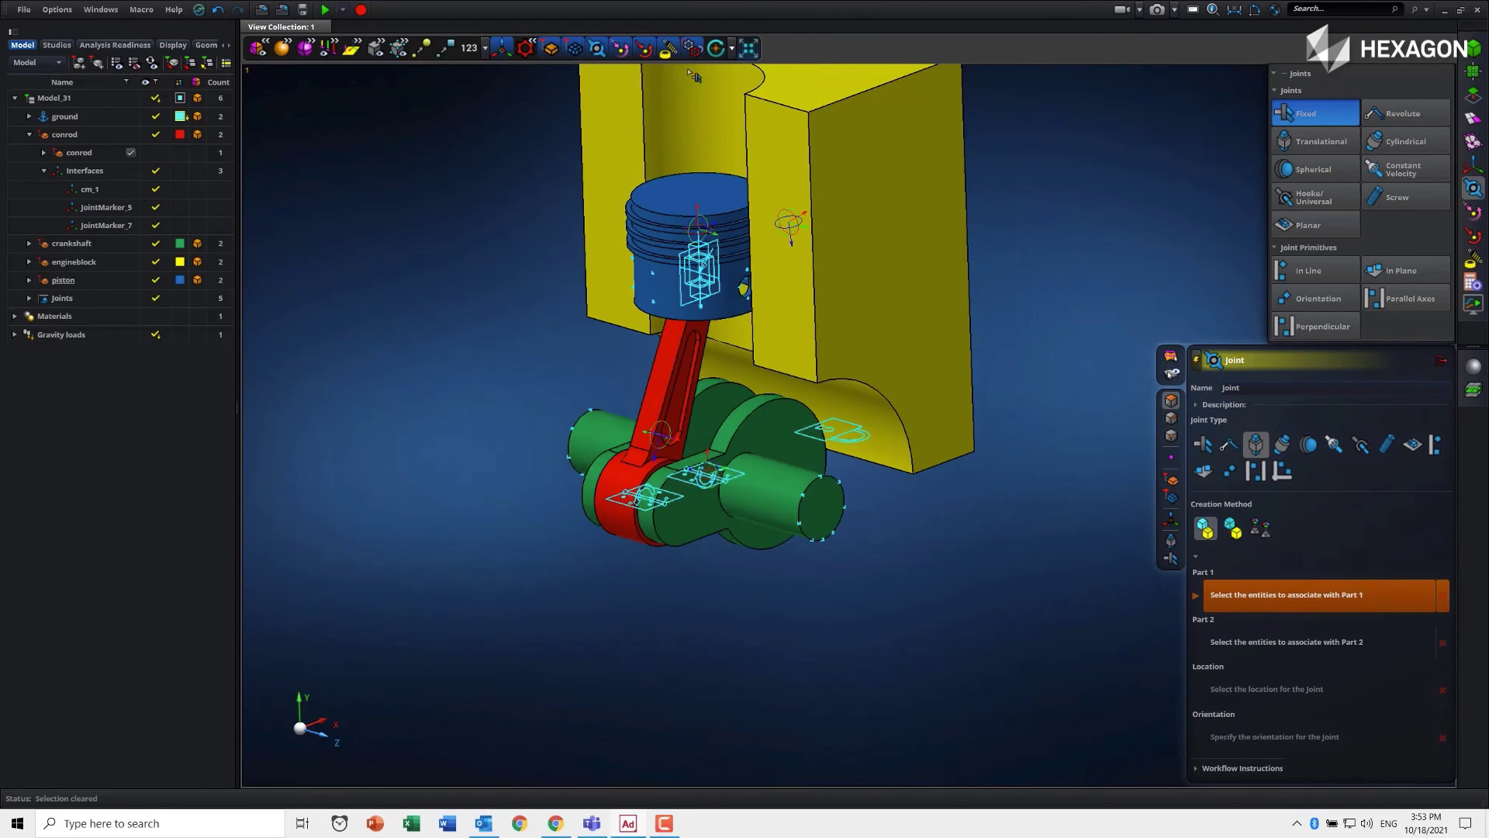
middle_drag(364, 509, 423, 586)
Step: Start a rotational joint motion and change its function from 30.0d * time to 360.0d * time
click(1440, 365)
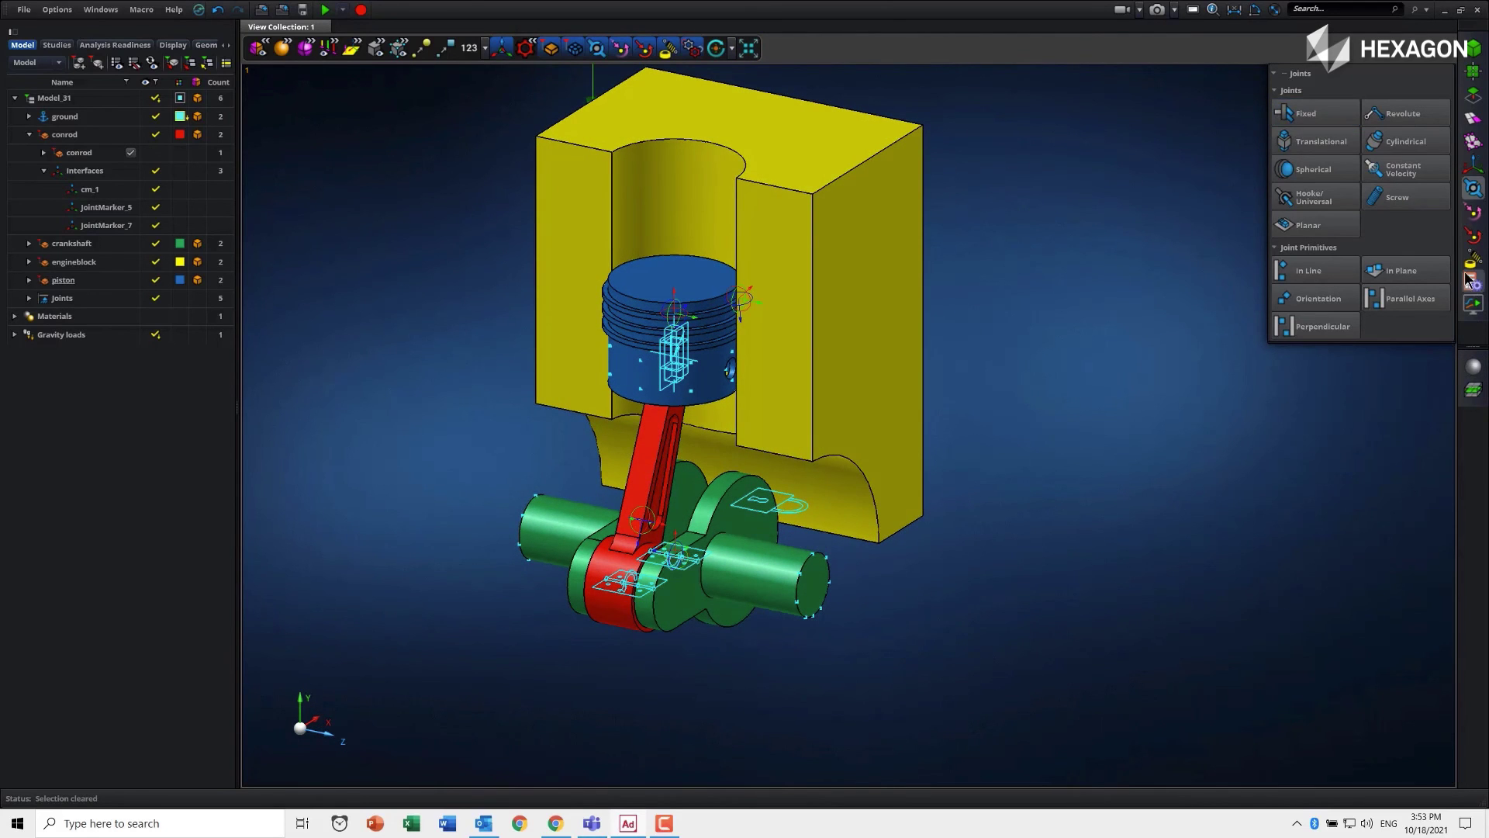
click(1475, 220)
click(1474, 211)
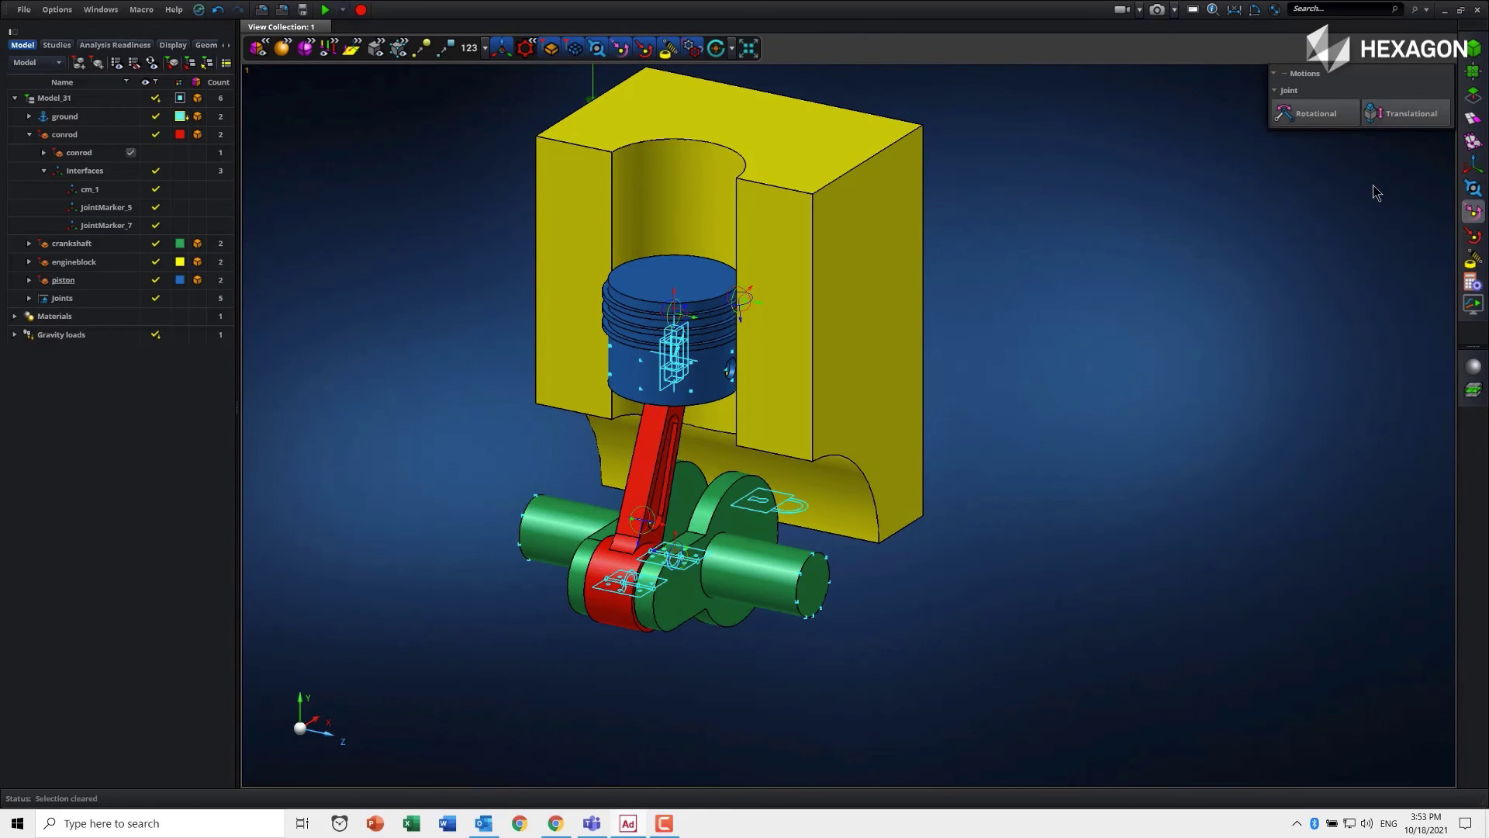
click(1308, 115)
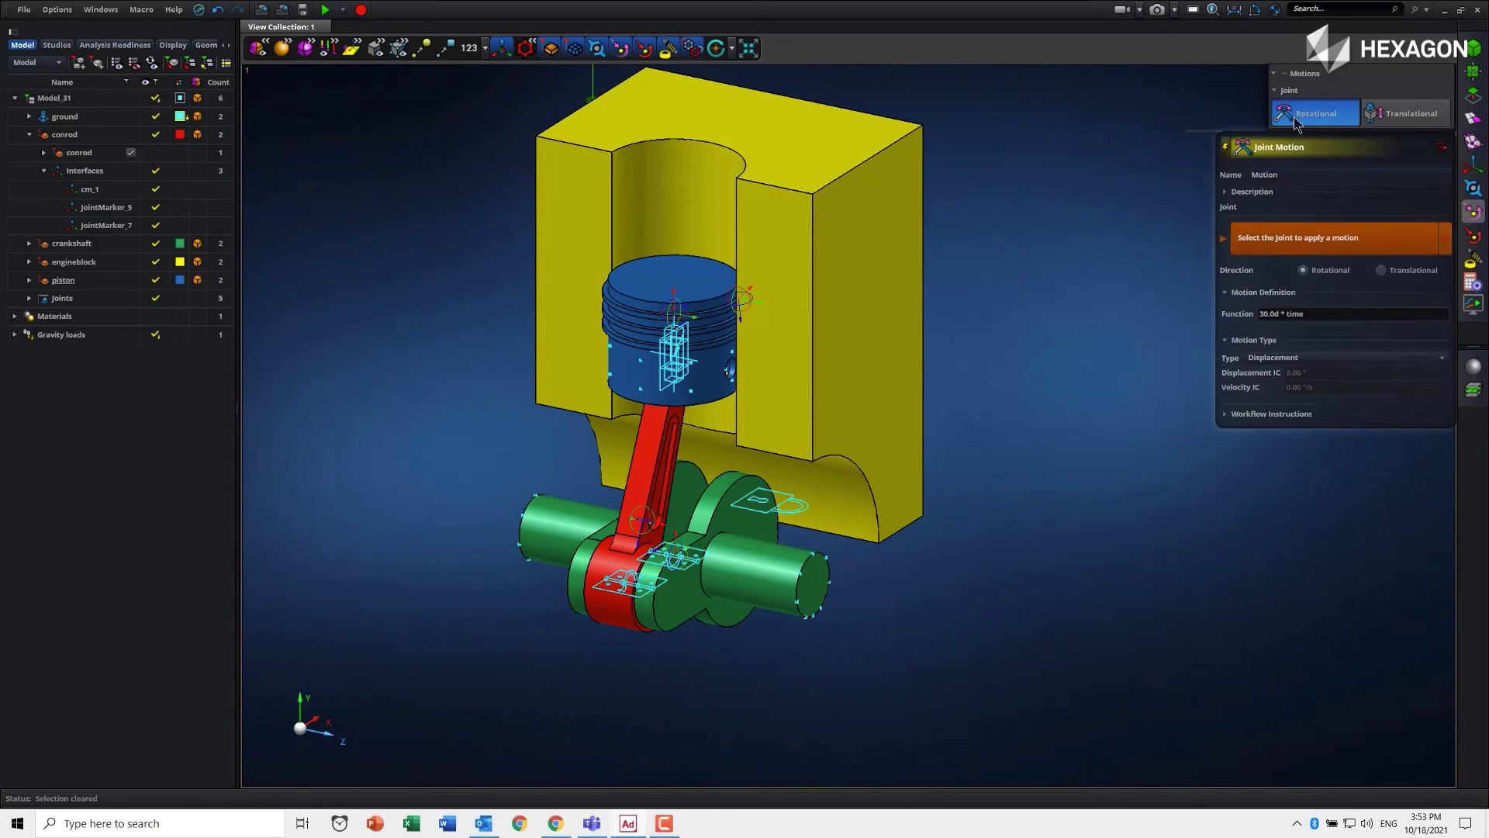
click(1280, 314)
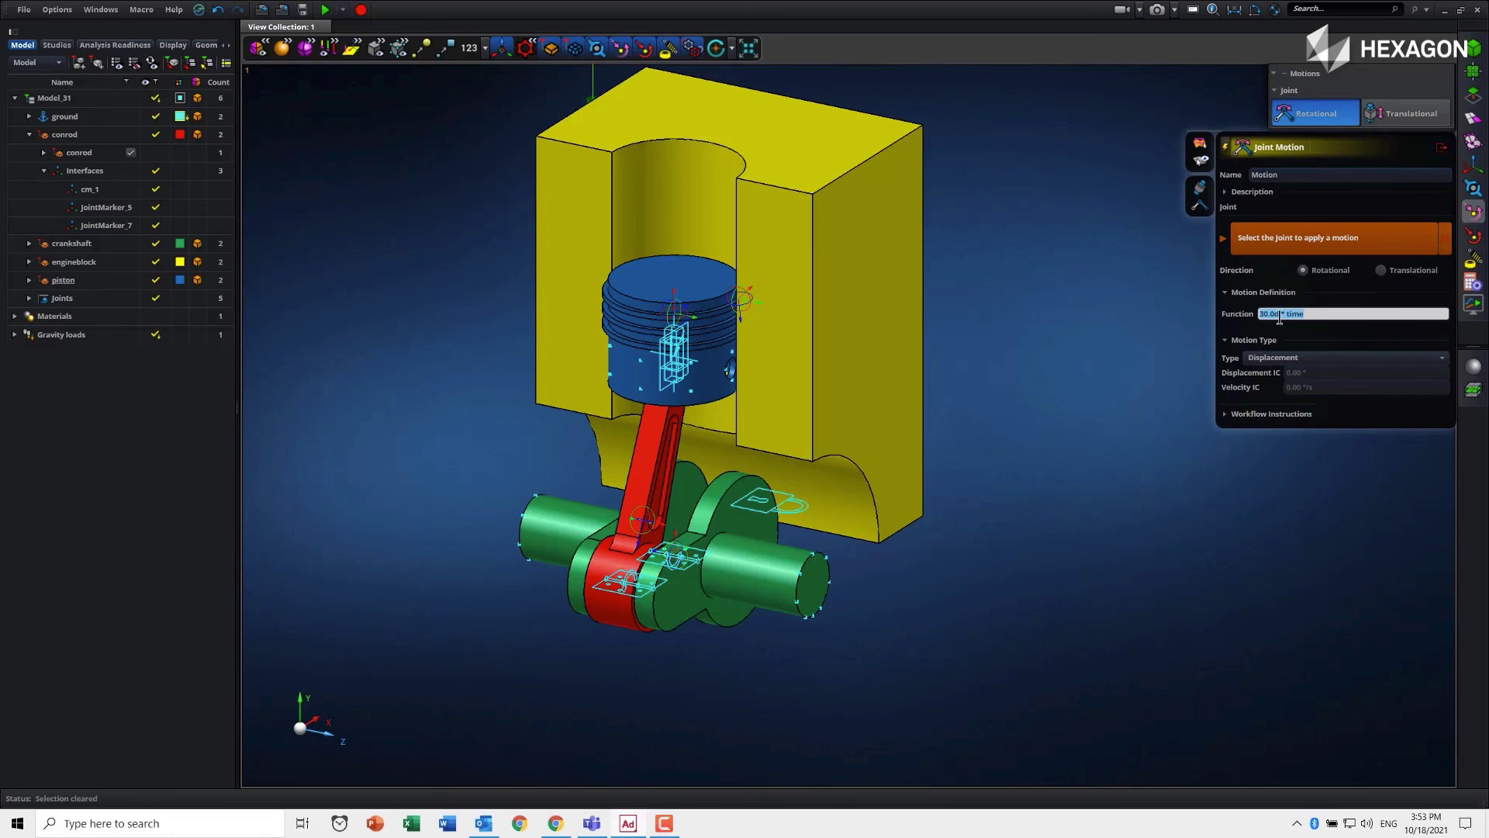
click(1280, 314)
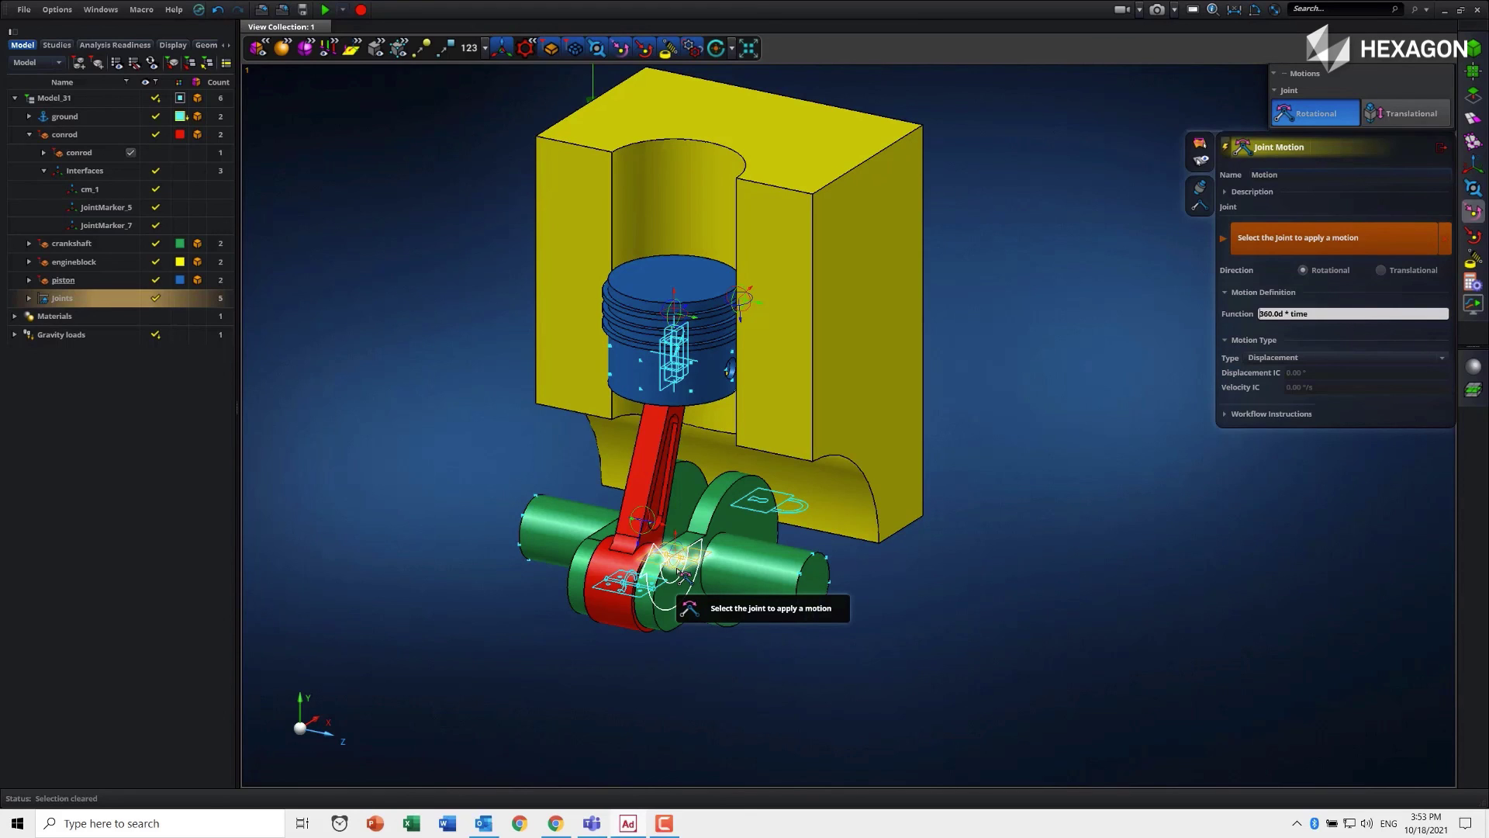
Step: Apply the motion to Joint_2 and expand Motions and Joints in the browser to show Motion_1
click(679, 573)
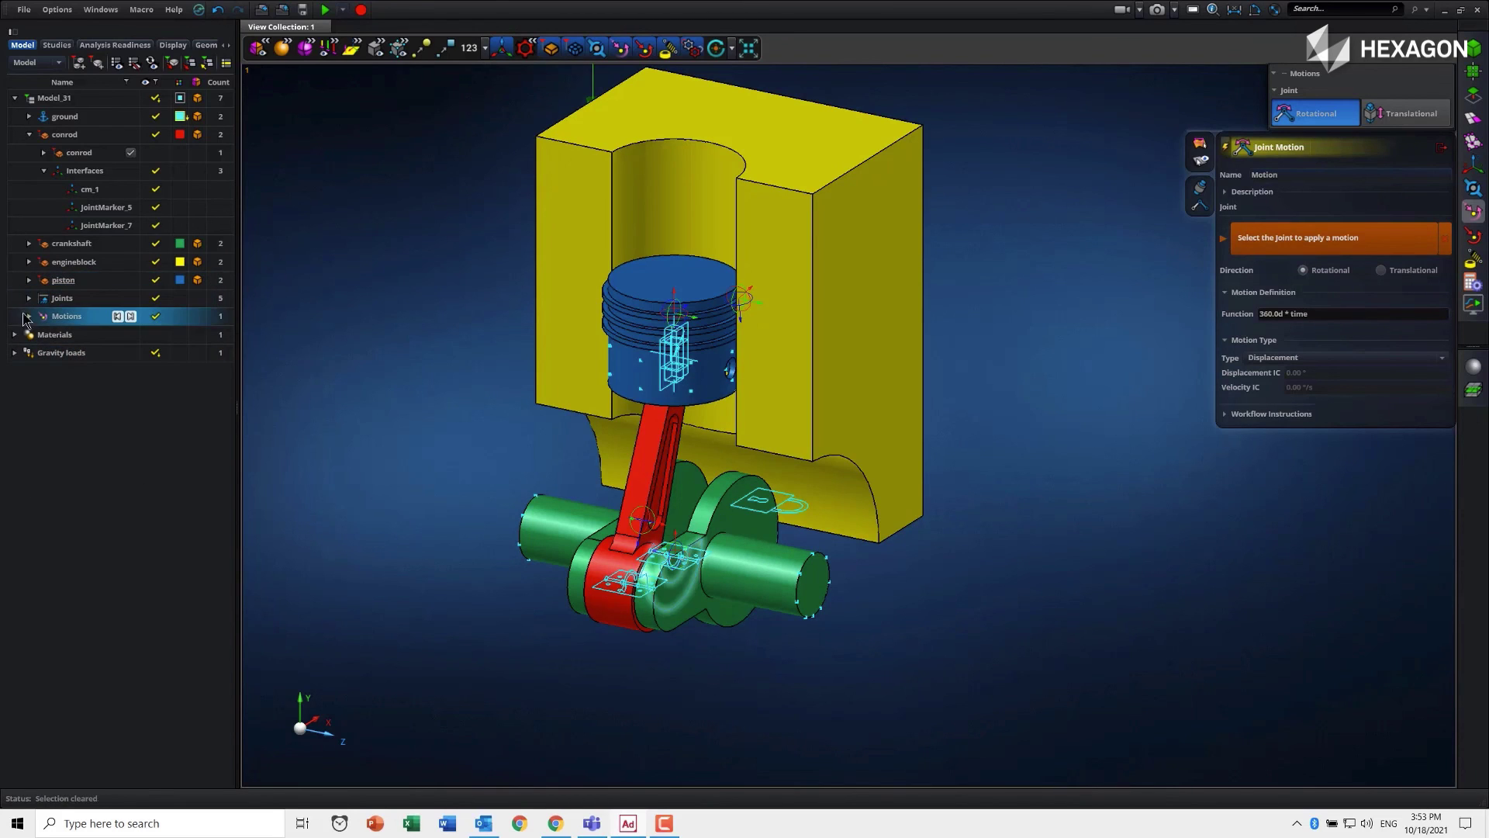
click(29, 316)
click(28, 298)
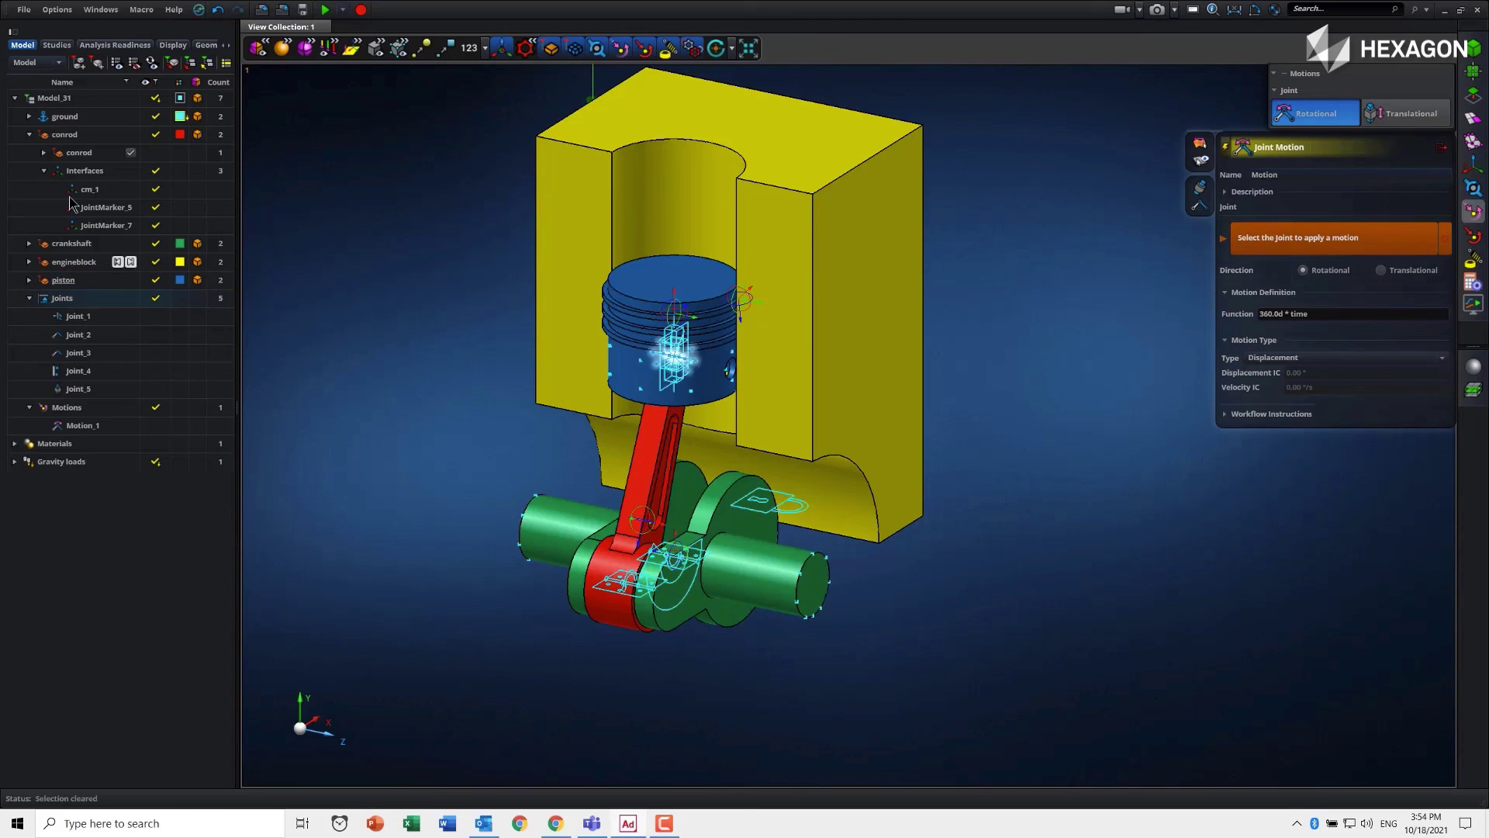